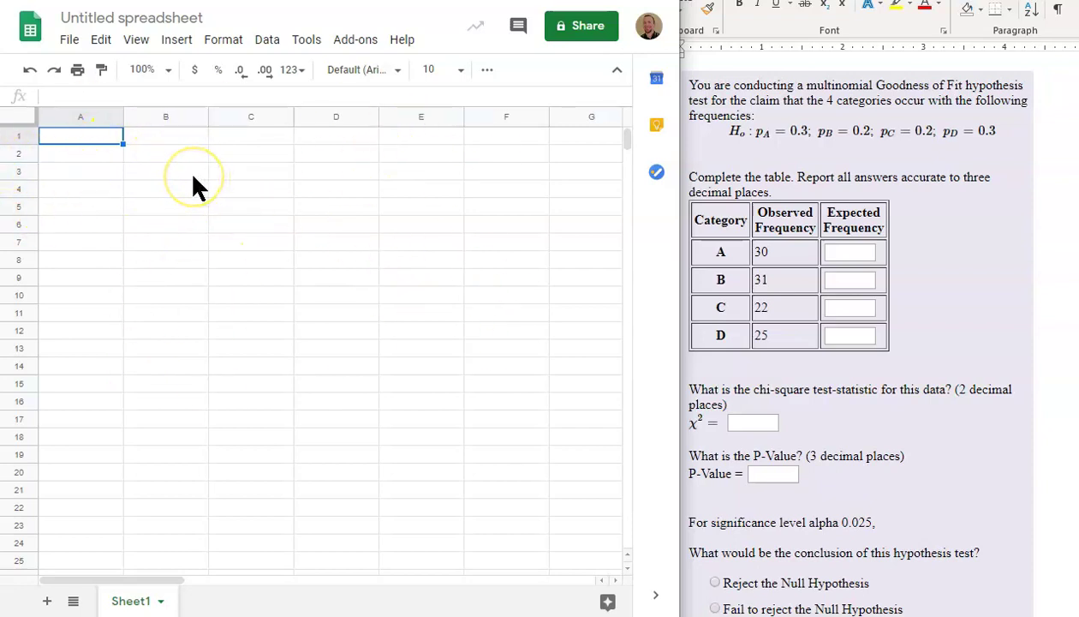
# Step: Enter the Category header in A1 and categories A, B, C, D in A2:A5
pyautogui.click(91, 151)
pyautogui.click(91, 135)
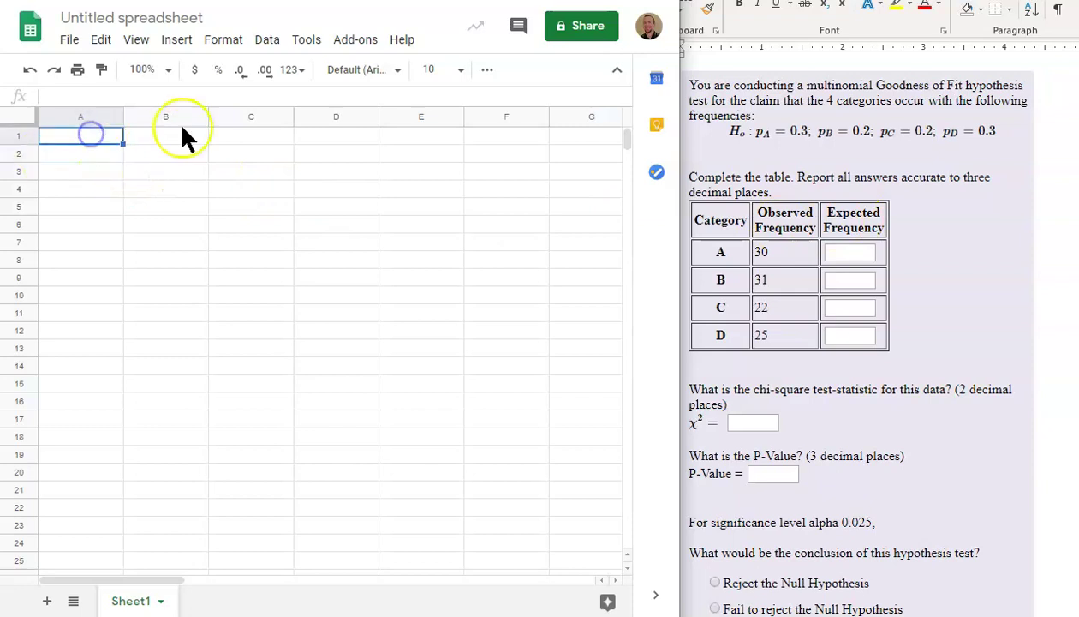
pyautogui.write('Category')
pyautogui.press('Return')
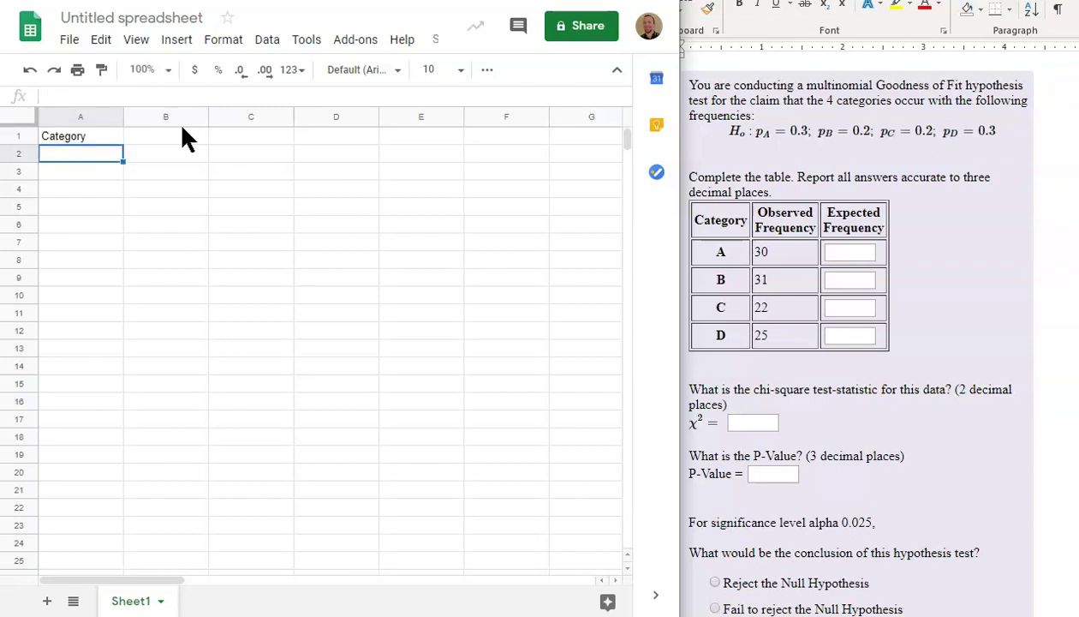
pyautogui.write('A')
pyautogui.press('Return')
pyautogui.write('B')
pyautogui.press('Return')
pyautogui.write('Category')
pyautogui.press('Return')
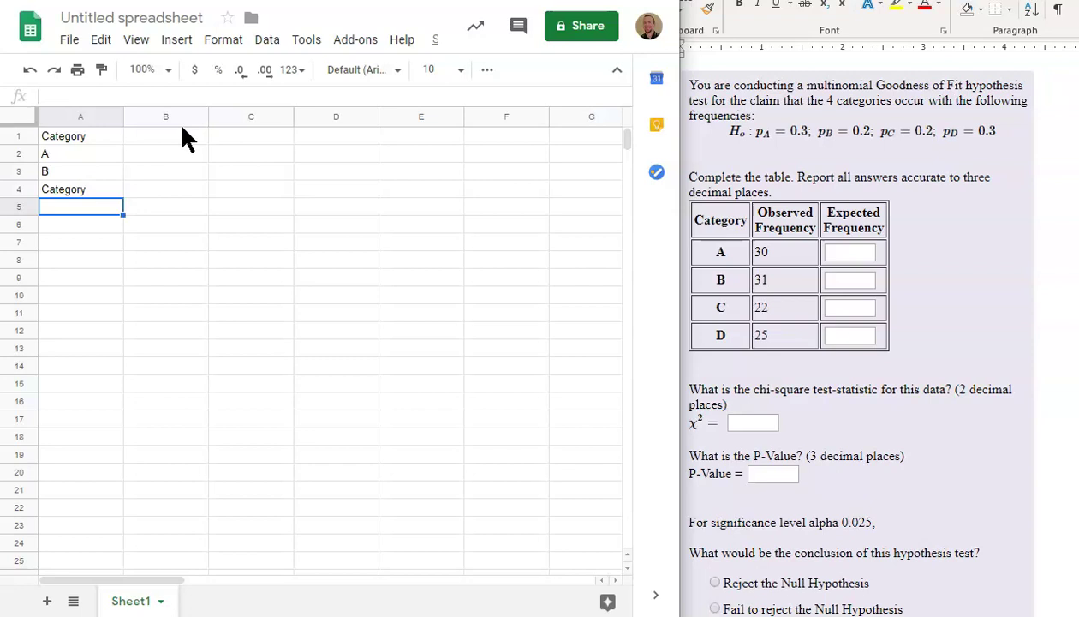
pyautogui.press('Up')
pyautogui.write('C')
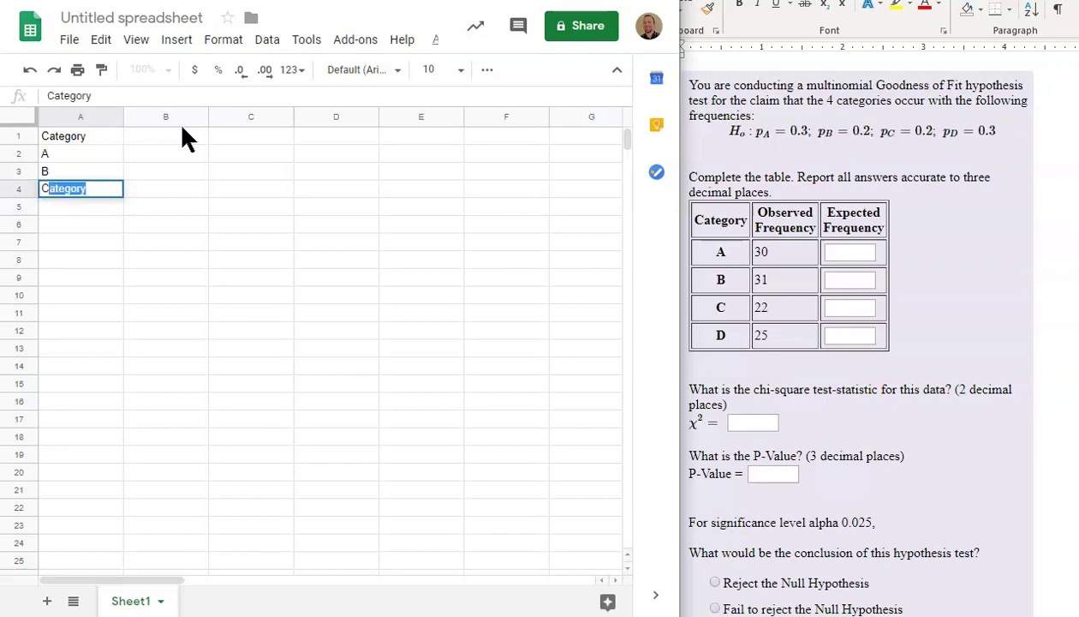
pyautogui.press('Delete')
pyautogui.press('Return')
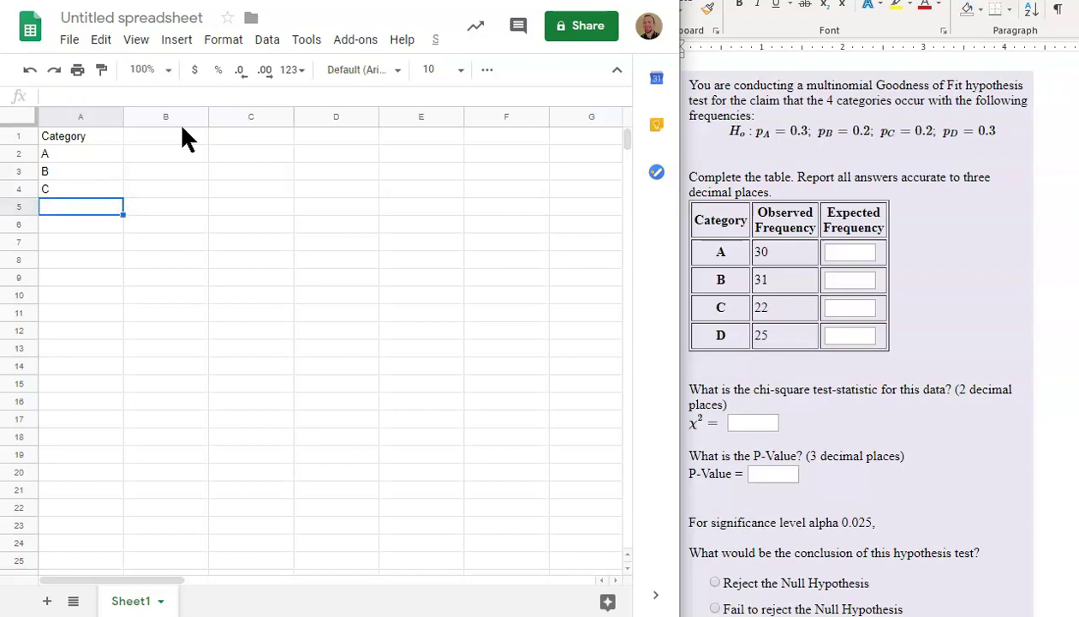
pyautogui.write('D')
pyautogui.press('Tab')
# Step: Add the Observed and Expected headers in B1 and C1
pyautogui.press('Up')
pyautogui.press('Up')
pyautogui.press('Up')
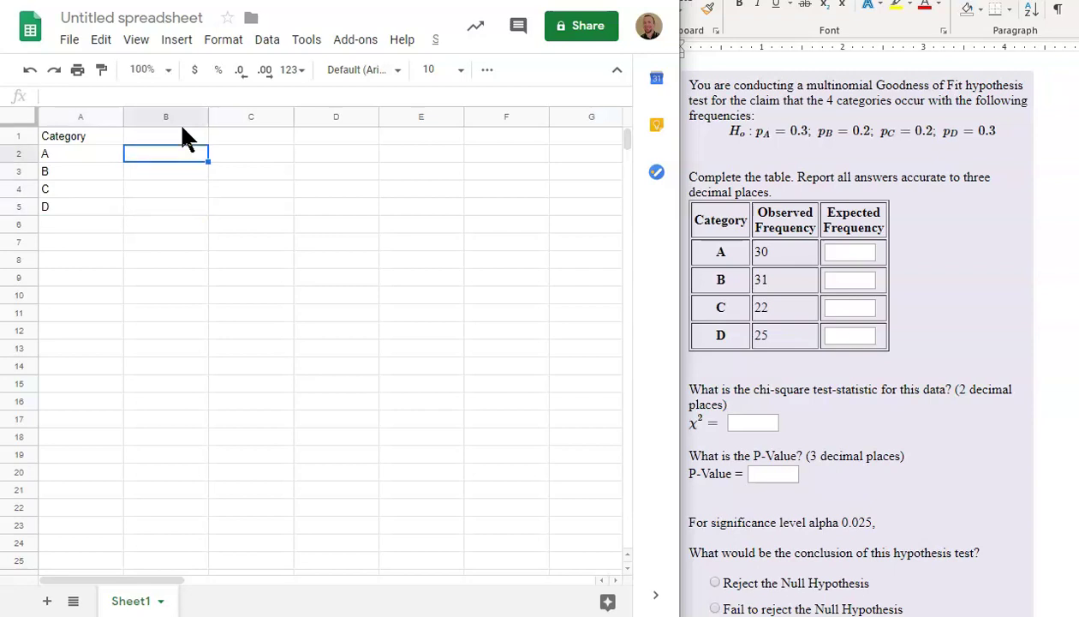
pyautogui.press('Up')
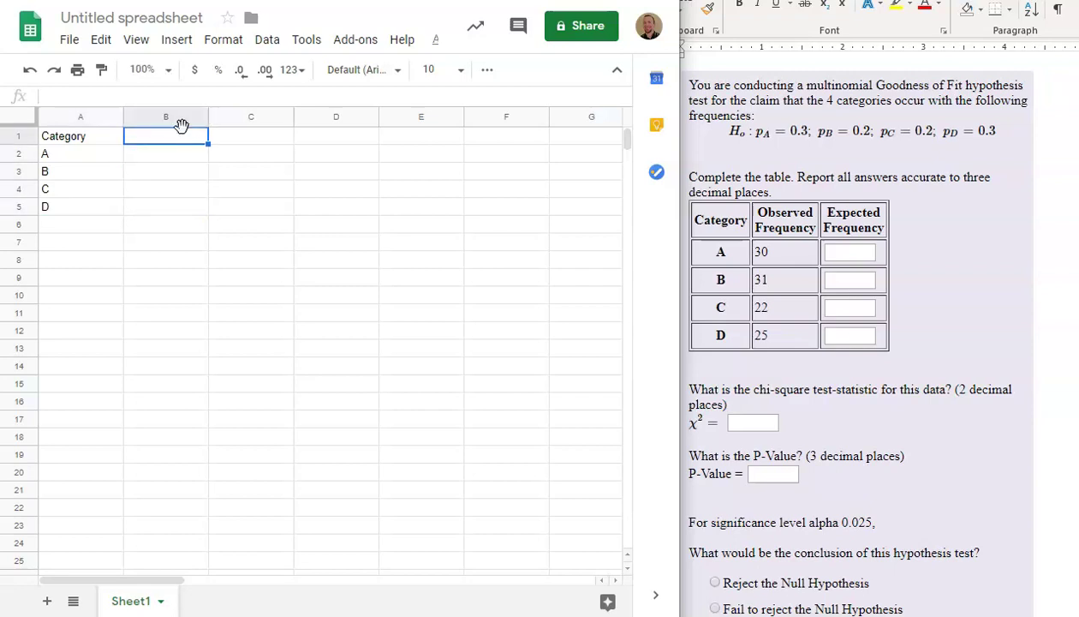
pyautogui.write('Observed')
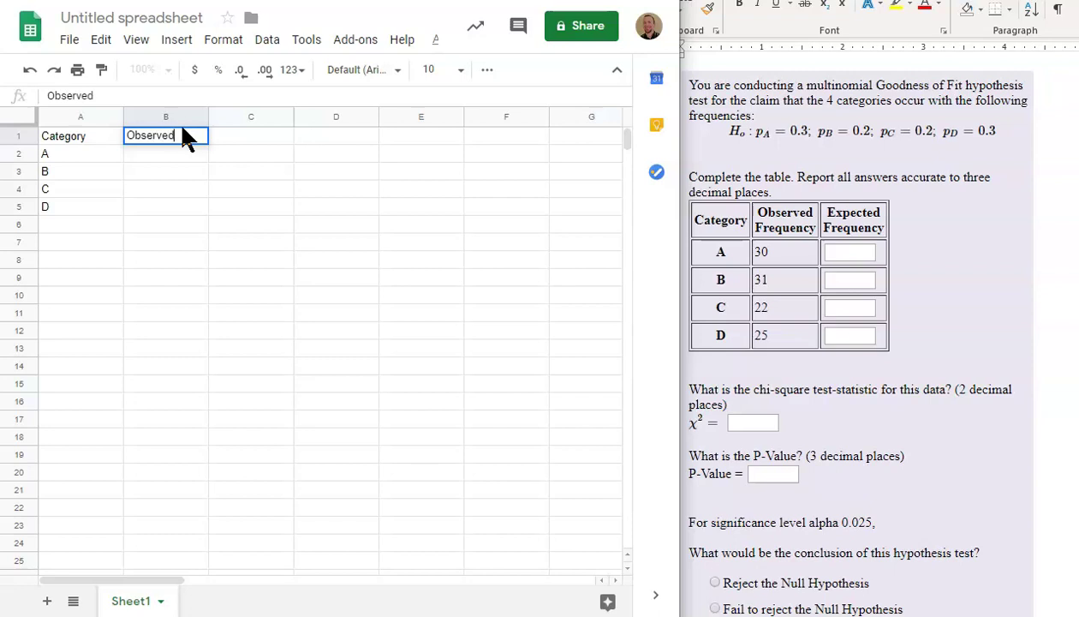
pyautogui.press('Tab')
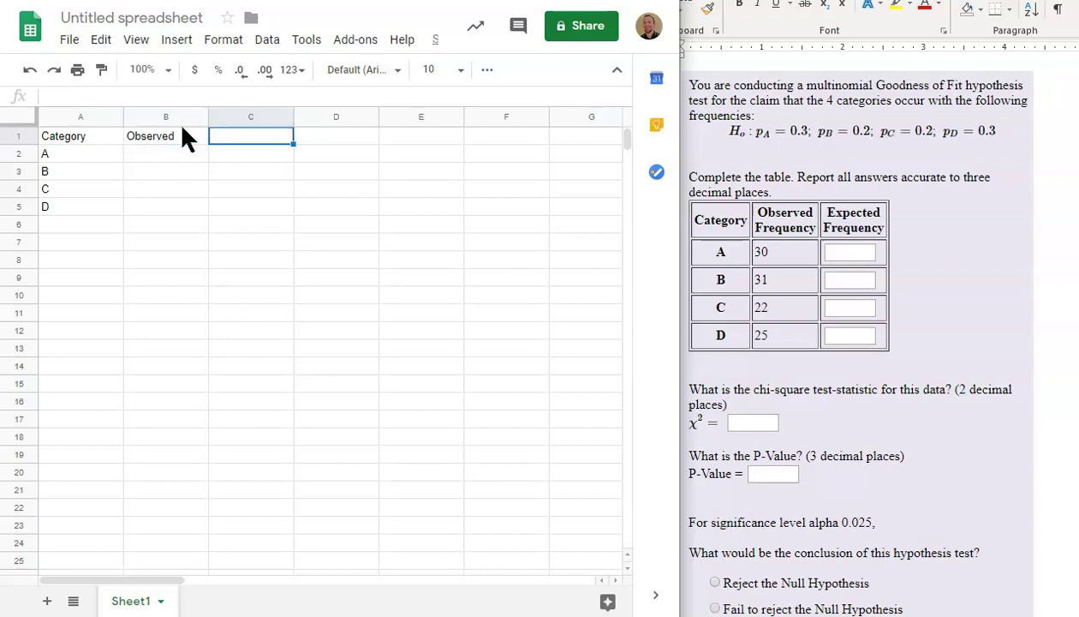
pyautogui.write('Expected')
pyautogui.click(146, 159)
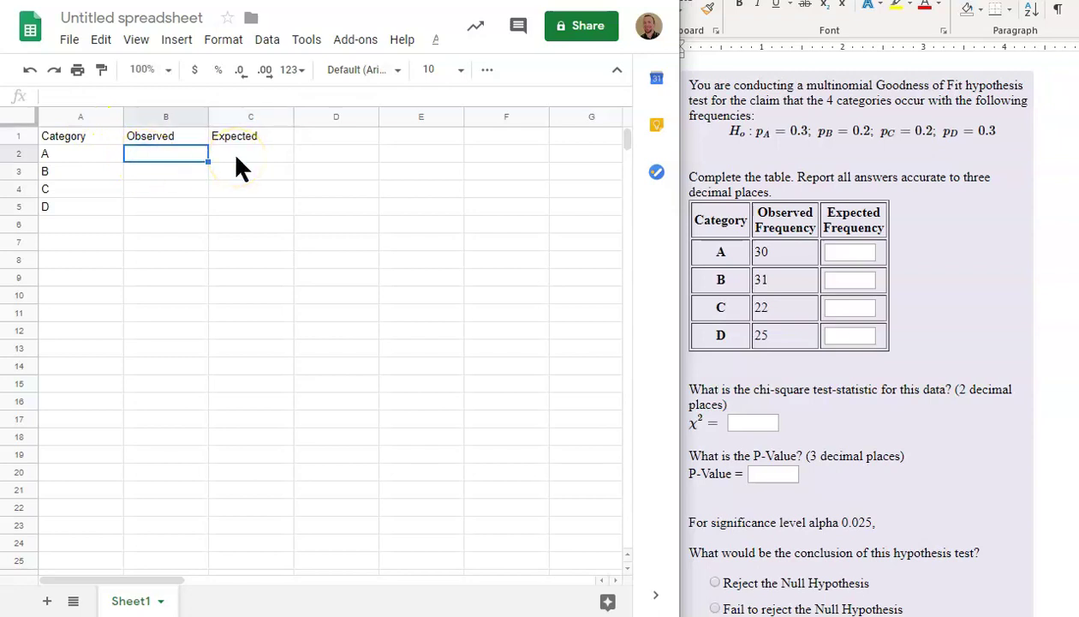
# Step: Enter the observed counts 30, 31, 22 and 25 in B2:B5
pyautogui.write('30')
pyautogui.press('Return')
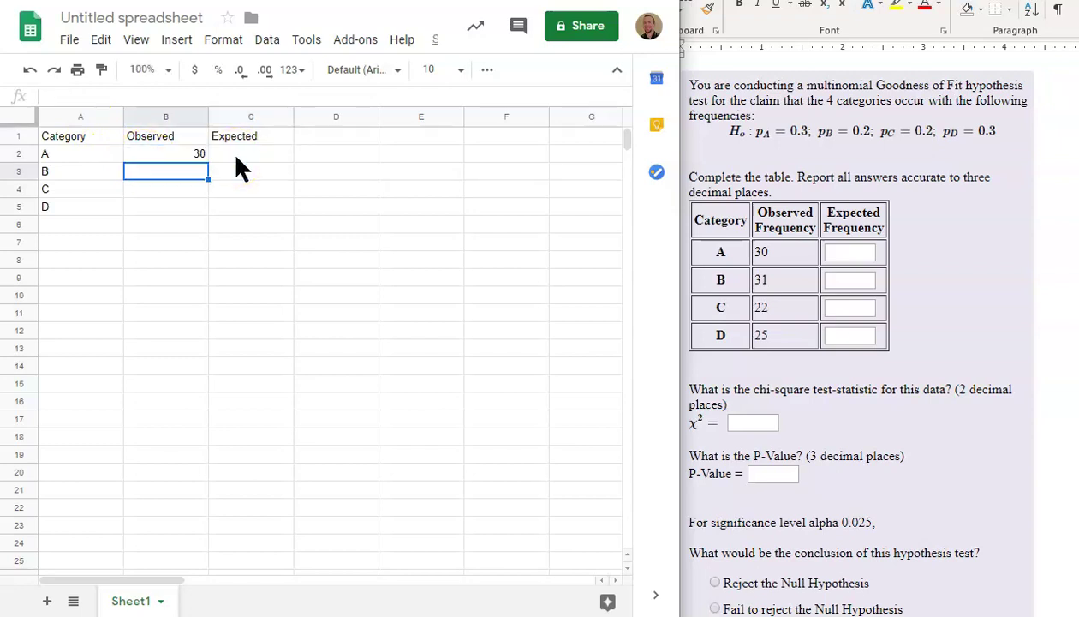
pyautogui.write('31')
pyautogui.press('Return')
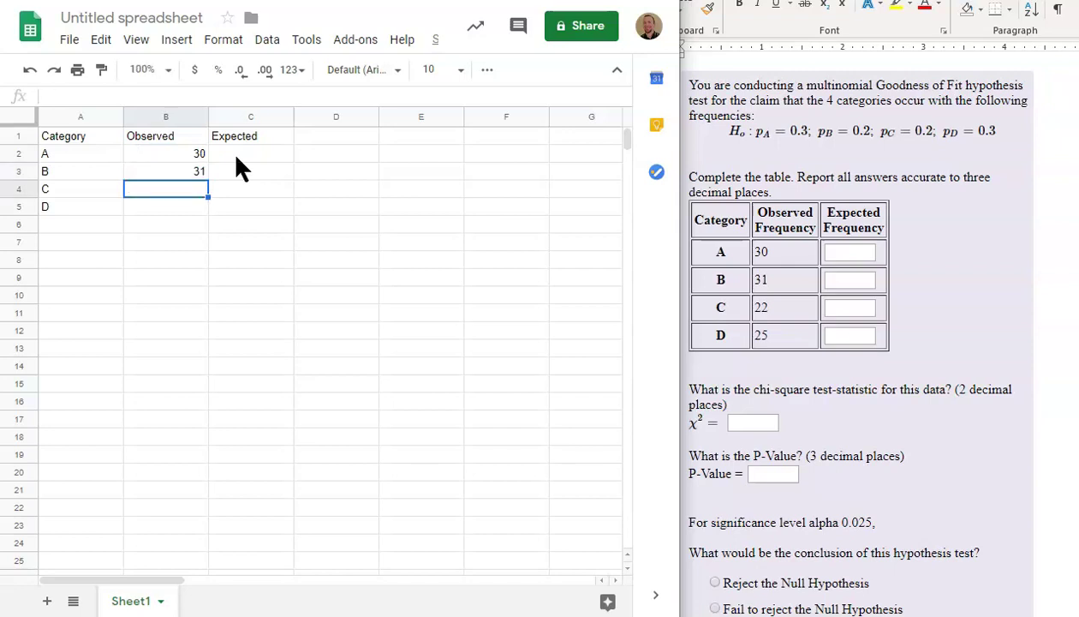
pyautogui.write('22')
pyautogui.press('Return')
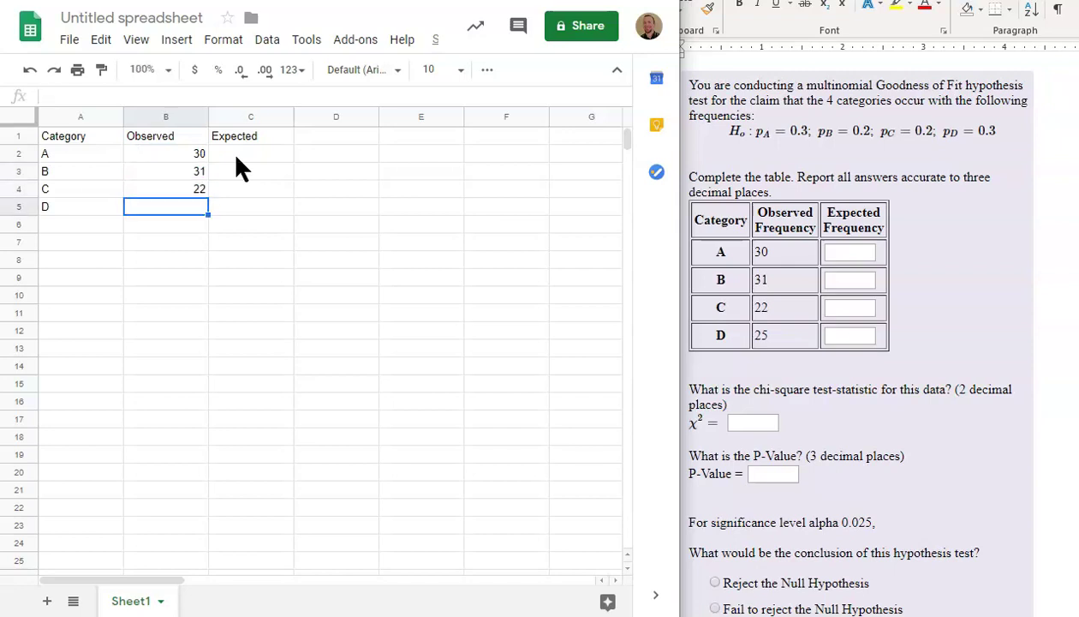
pyautogui.write('25')
pyautogui.click(289, 283)
pyautogui.click(240, 153)
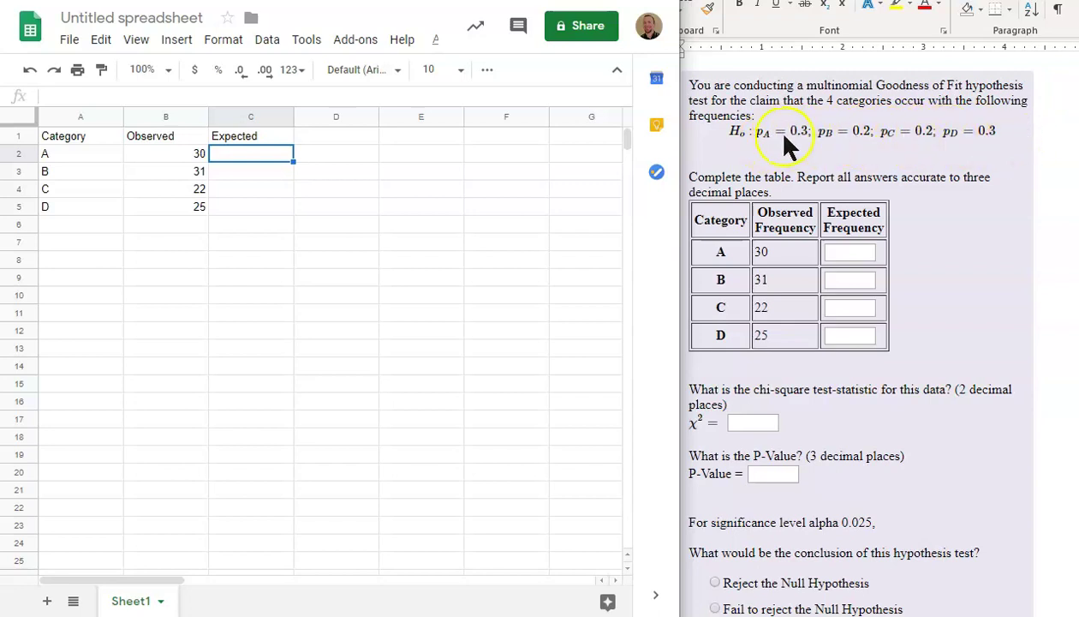
pyautogui.click(204, 225)
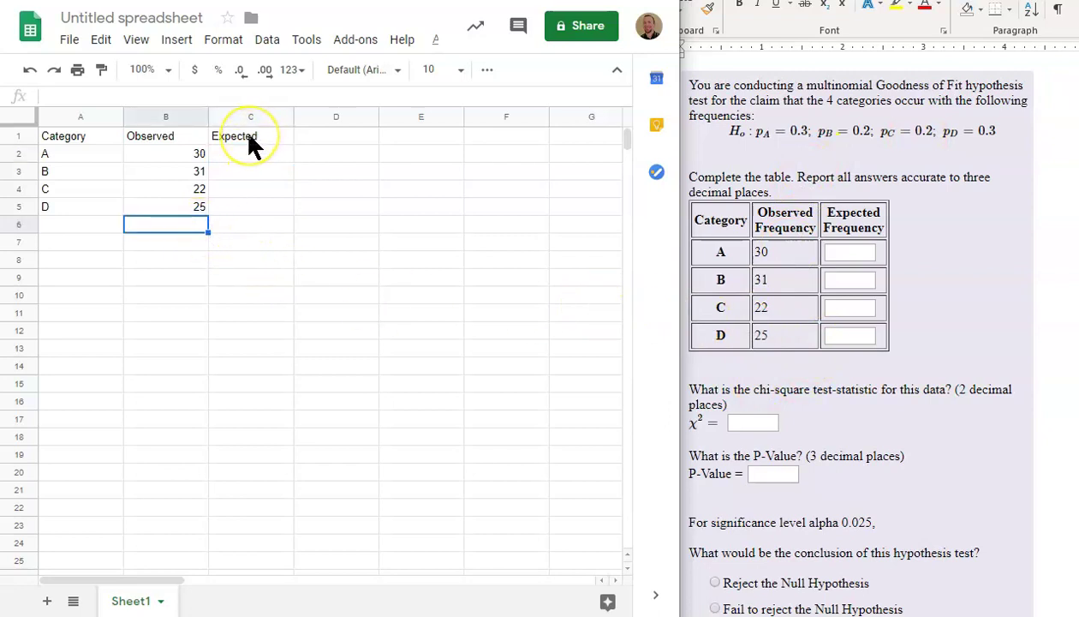
# Step: Label A6 'Total' and put =sum(B2:B5) in B6, giving 108
pyautogui.press('Left')
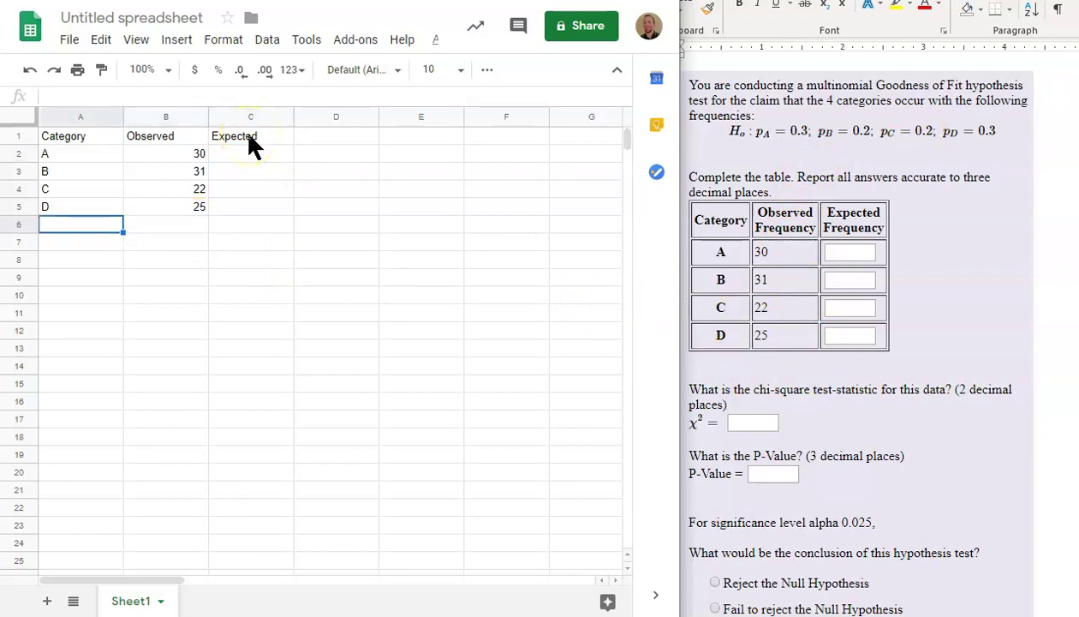
pyautogui.write('Total')
pyautogui.press('Tab')
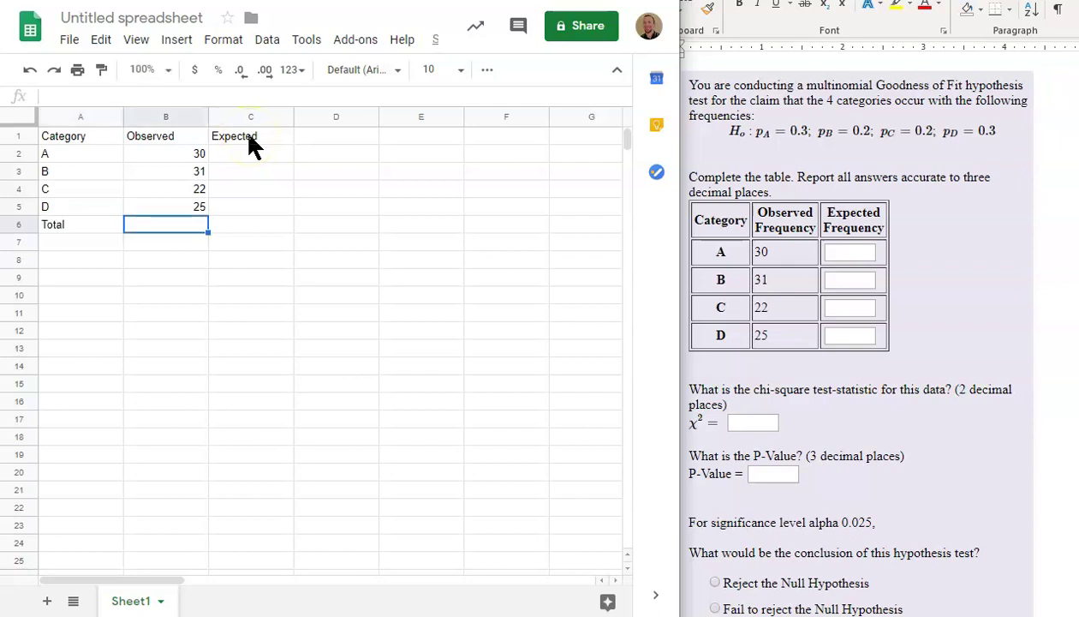
pyautogui.write('=su')
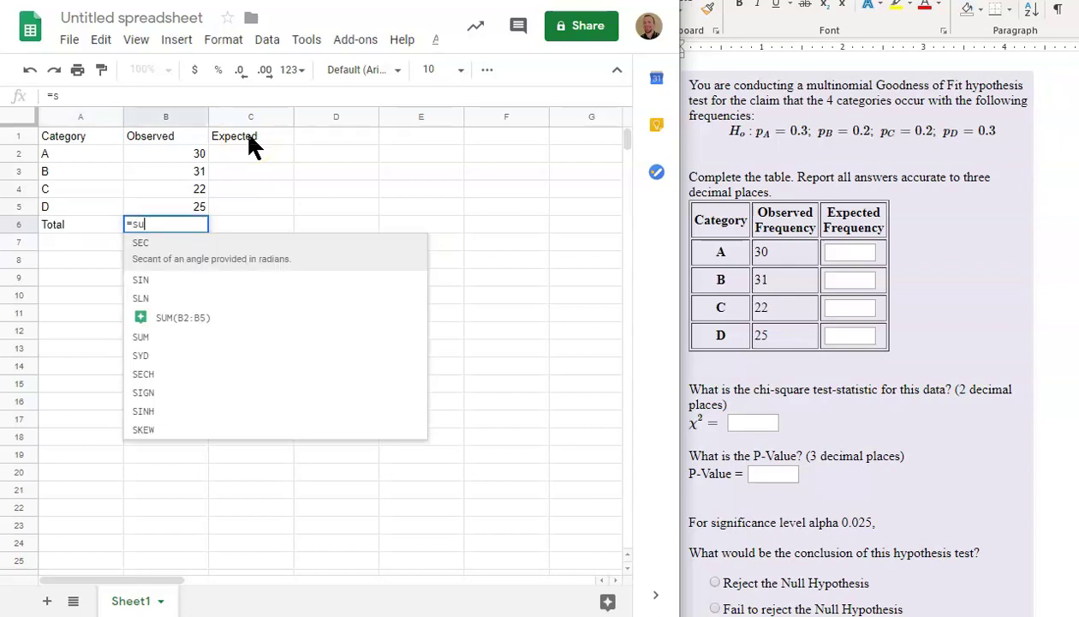
pyautogui.write('m(')
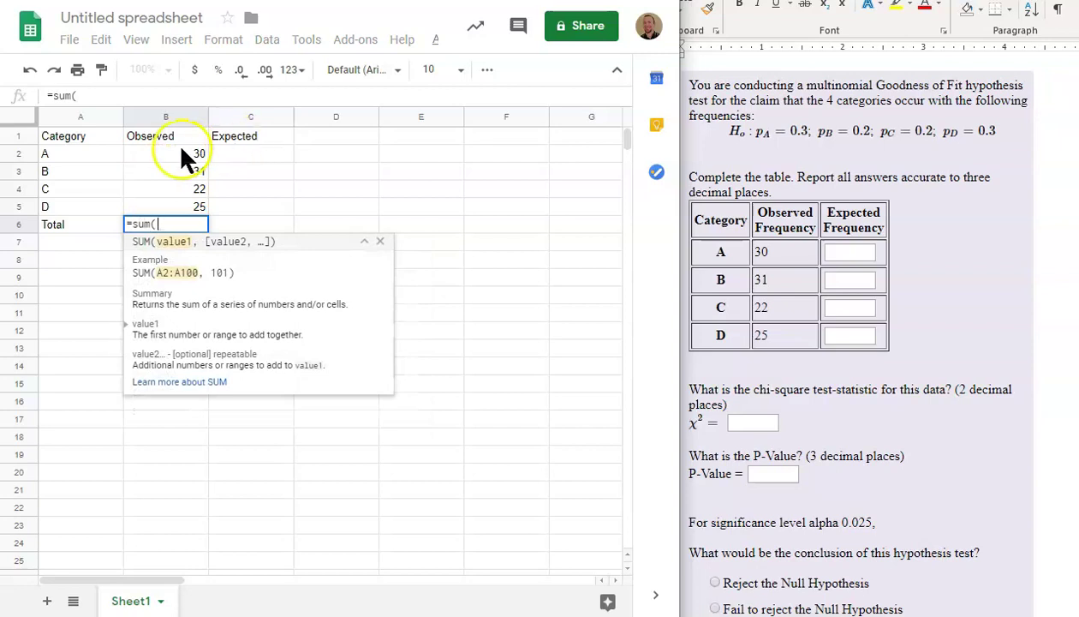
pyautogui.moveTo(186, 150); pyautogui.dragTo(184, 209)
pyautogui.press('Return')
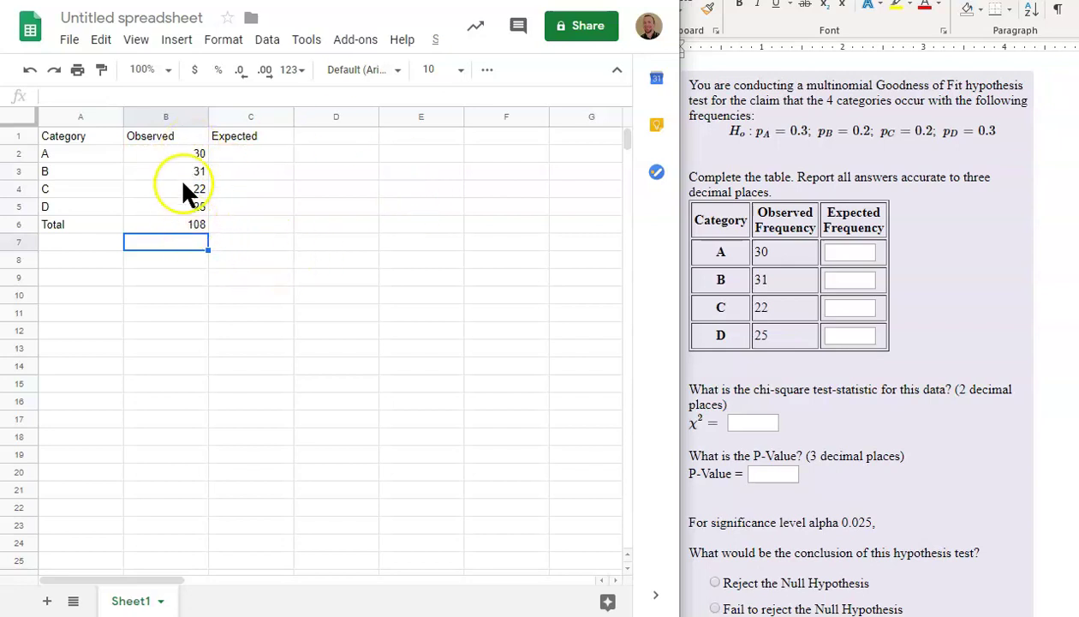
pyautogui.click(189, 224)
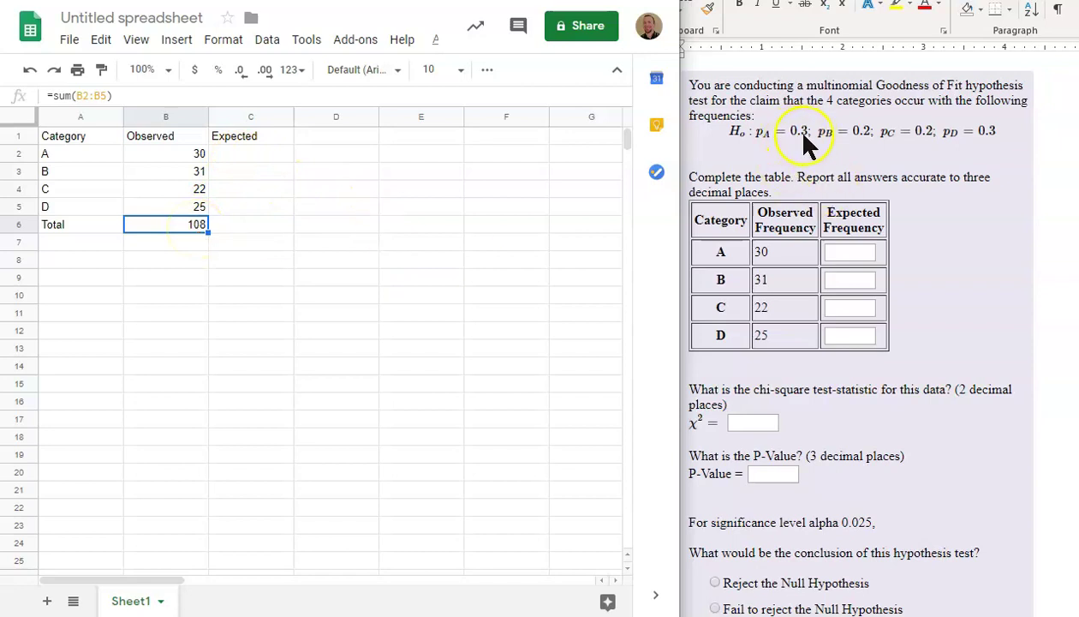
pyautogui.click(248, 153)
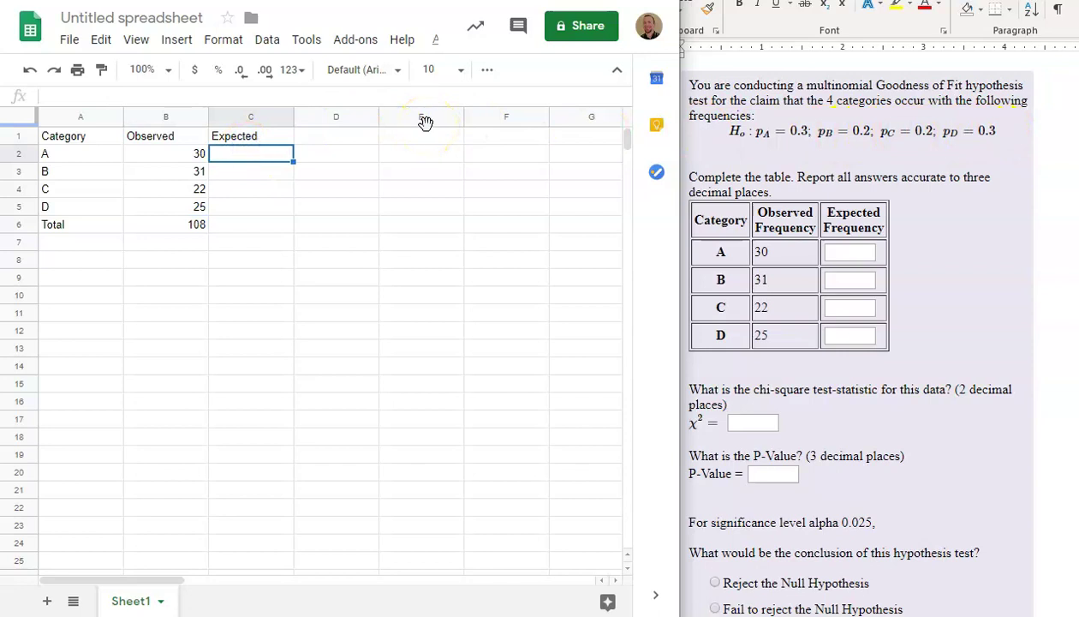
# Step: Enter expected counts =B6*0.3 and =B6*0.2 for categories A and B
pyautogui.write('=')
pyautogui.click(192, 225)
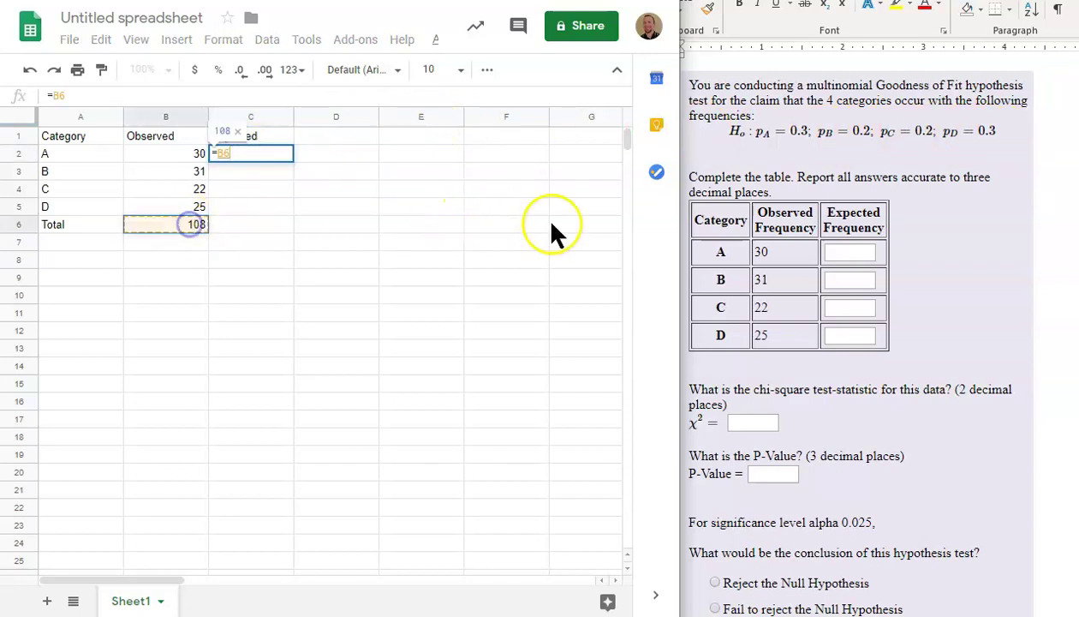
pyautogui.write('*')
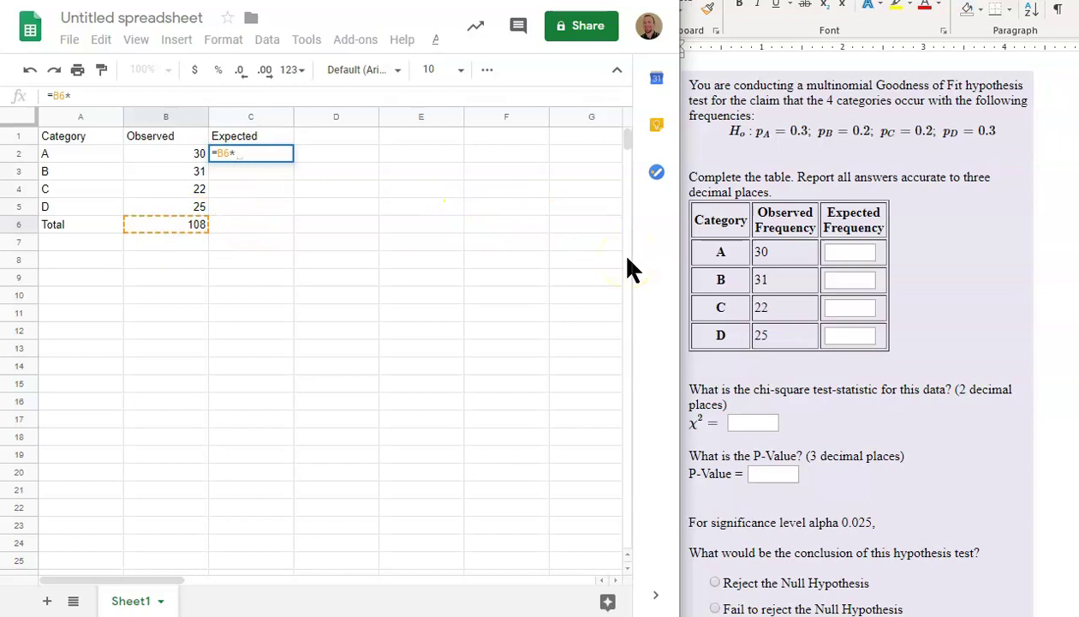
pyautogui.write('0.3')
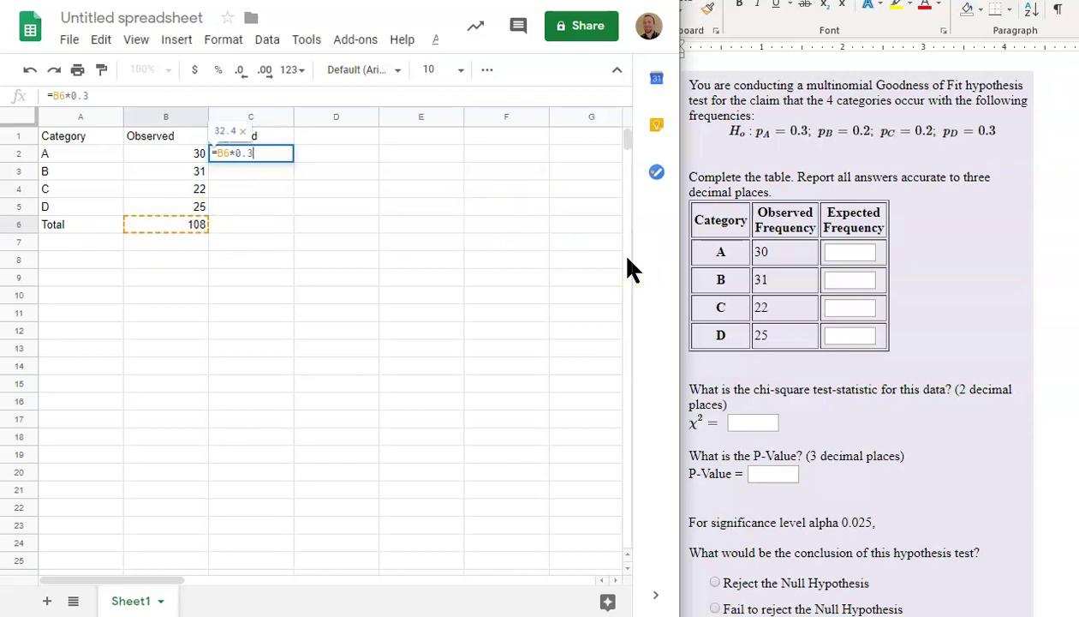
pyautogui.press('Return')
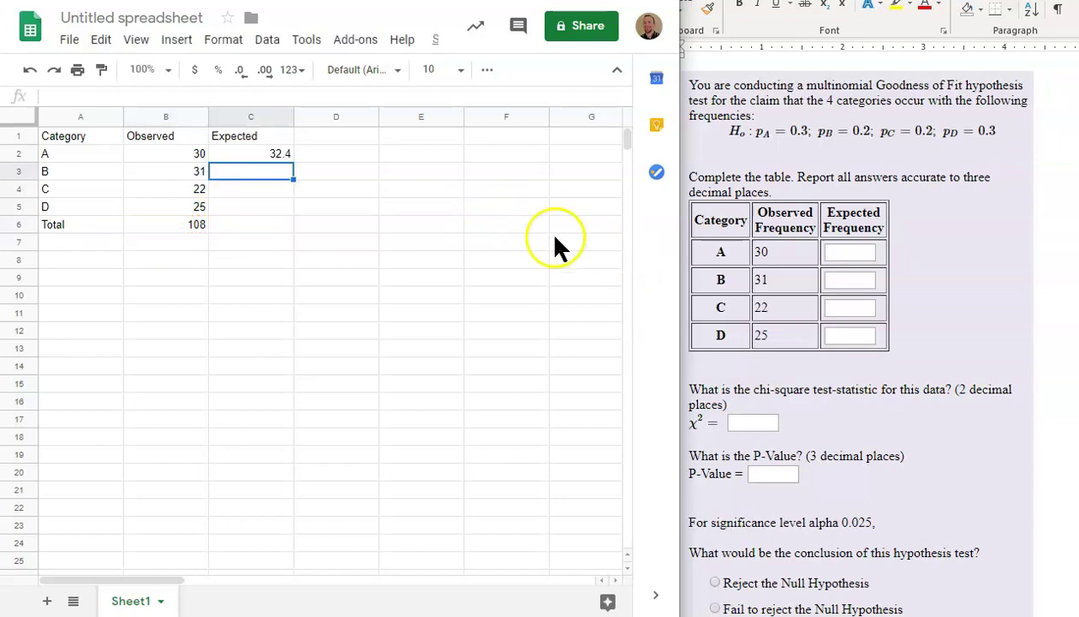
pyautogui.click(271, 170)
pyautogui.write('=')
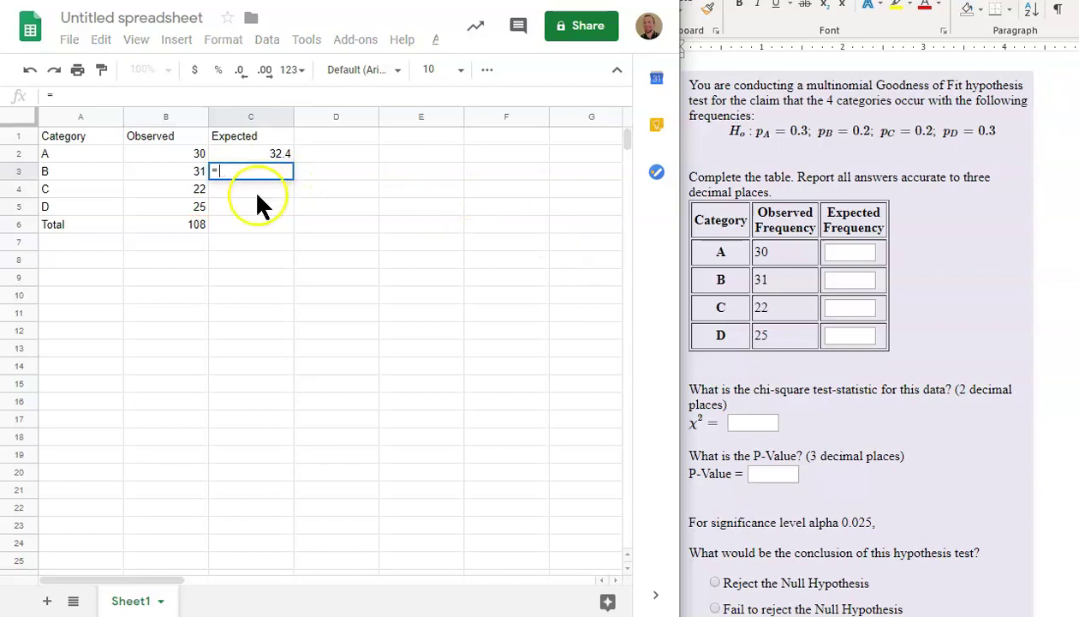
pyautogui.click(194, 224)
pyautogui.write('*0.2')
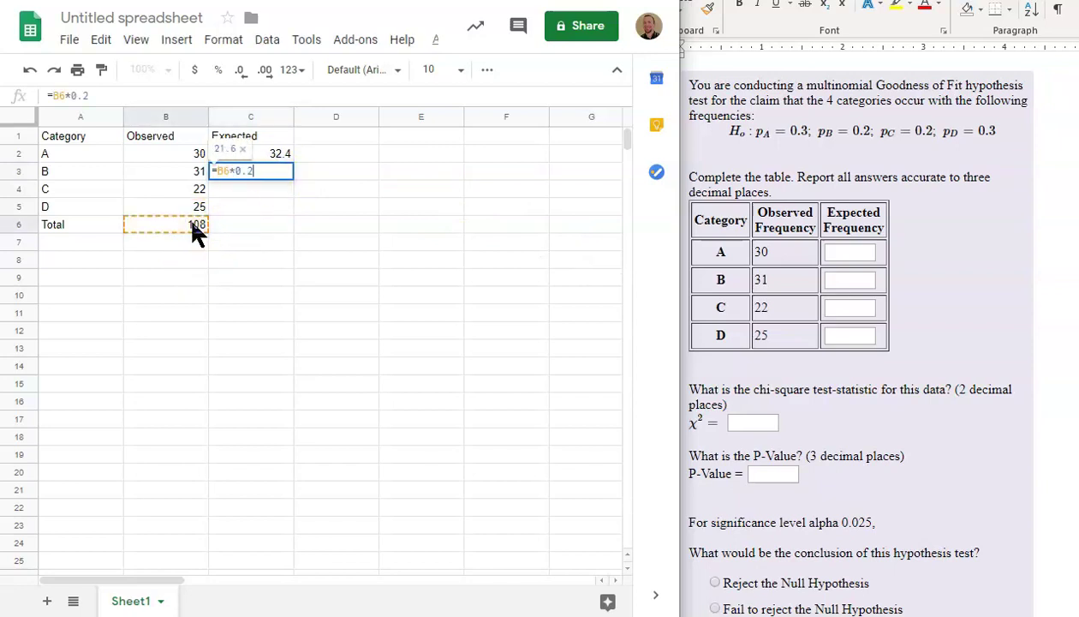
pyautogui.press('Return')
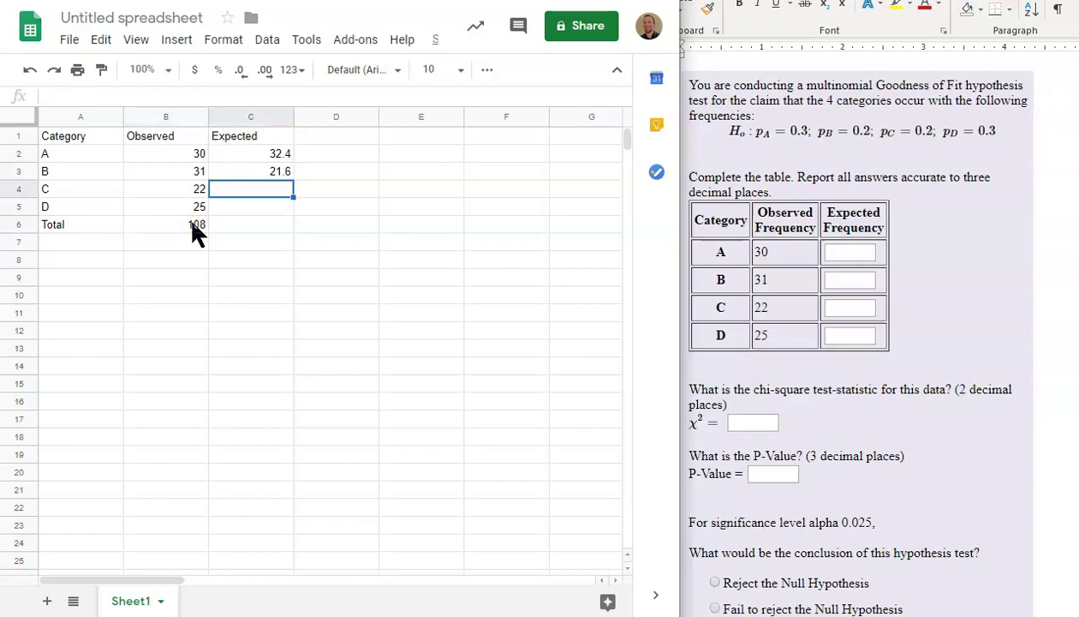
# Step: Enter =B6*0.2 and =B6*0.3 for C and D, then copy the sum to C6 totaling 108
pyautogui.write('=')
pyautogui.click(192, 226)
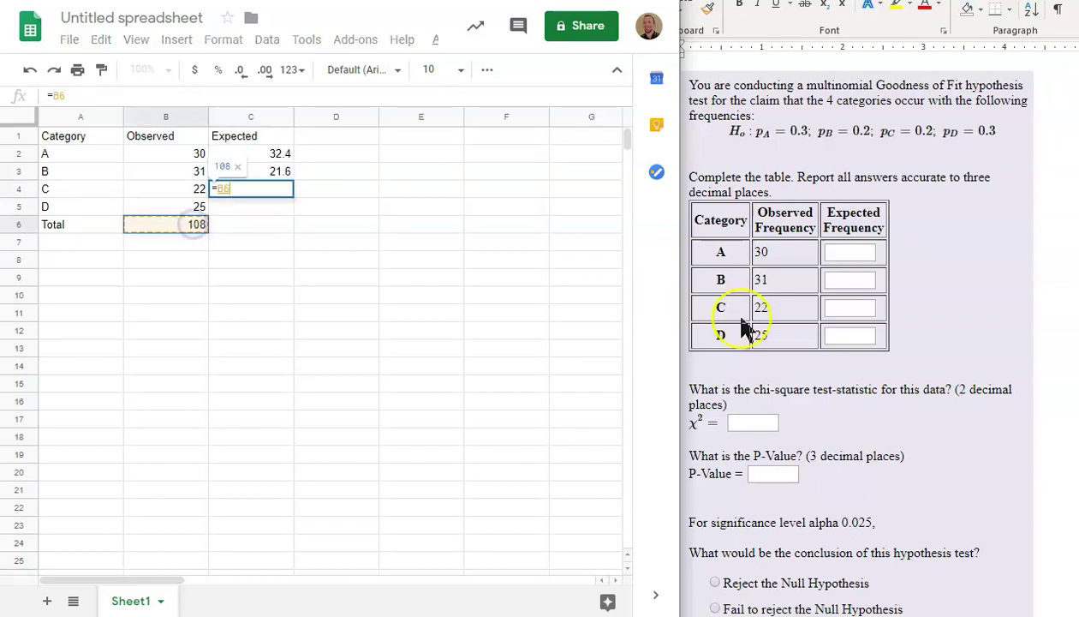
pyautogui.write('*')
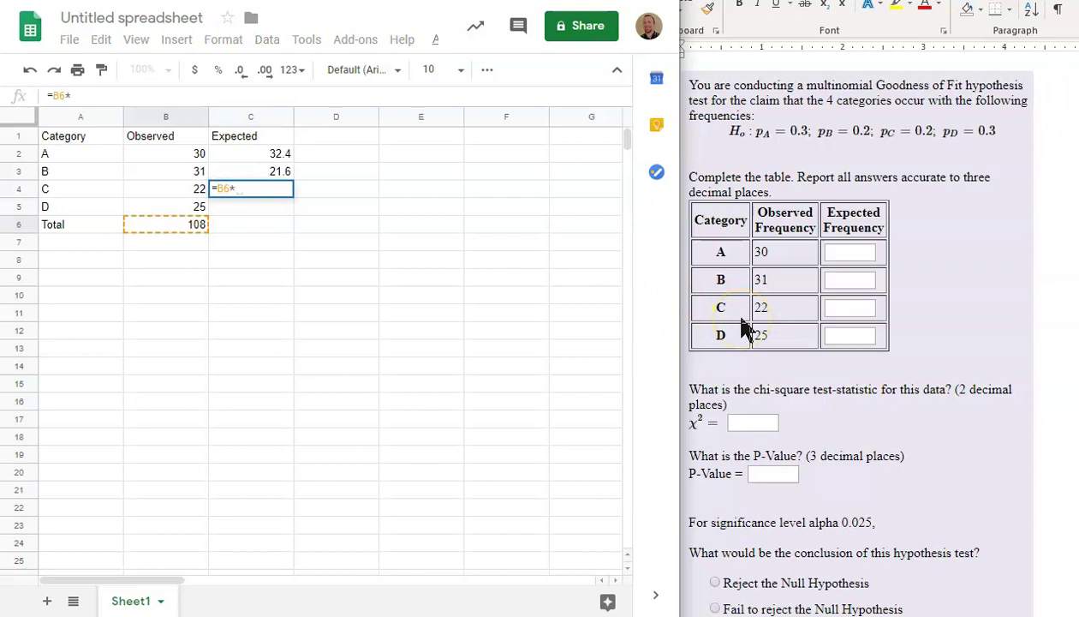
pyautogui.write('0.2')
pyautogui.press('Return')
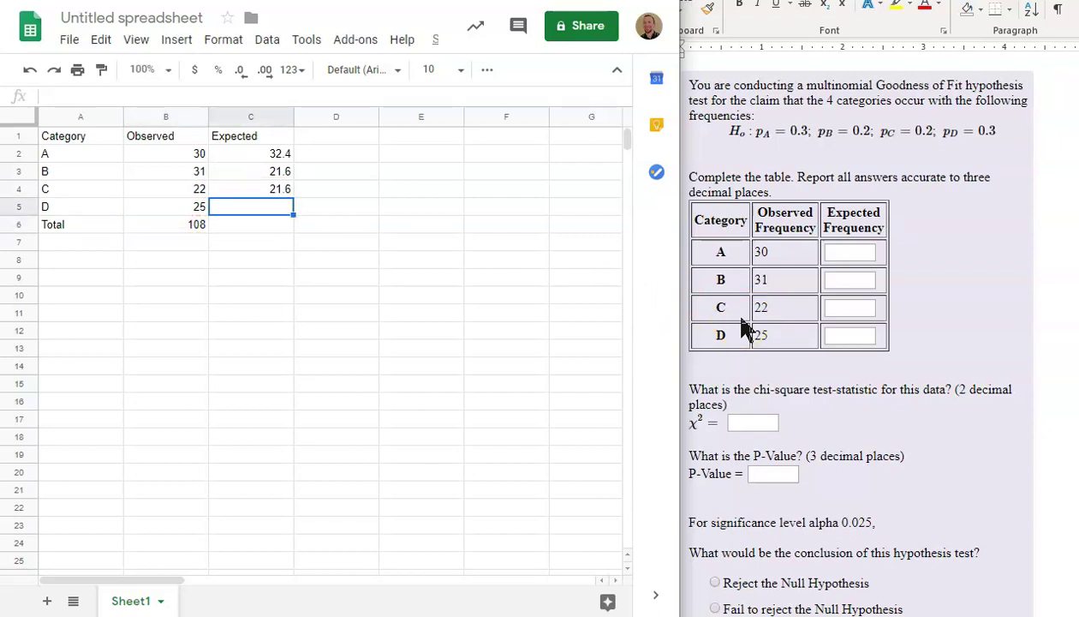
pyautogui.write('=')
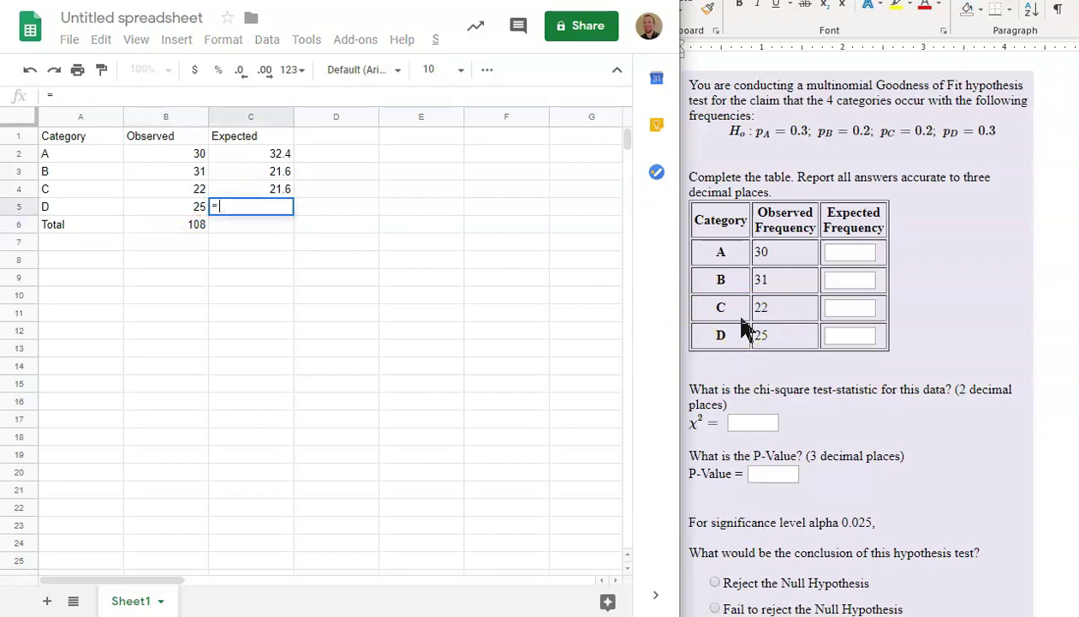
pyautogui.click(184, 223)
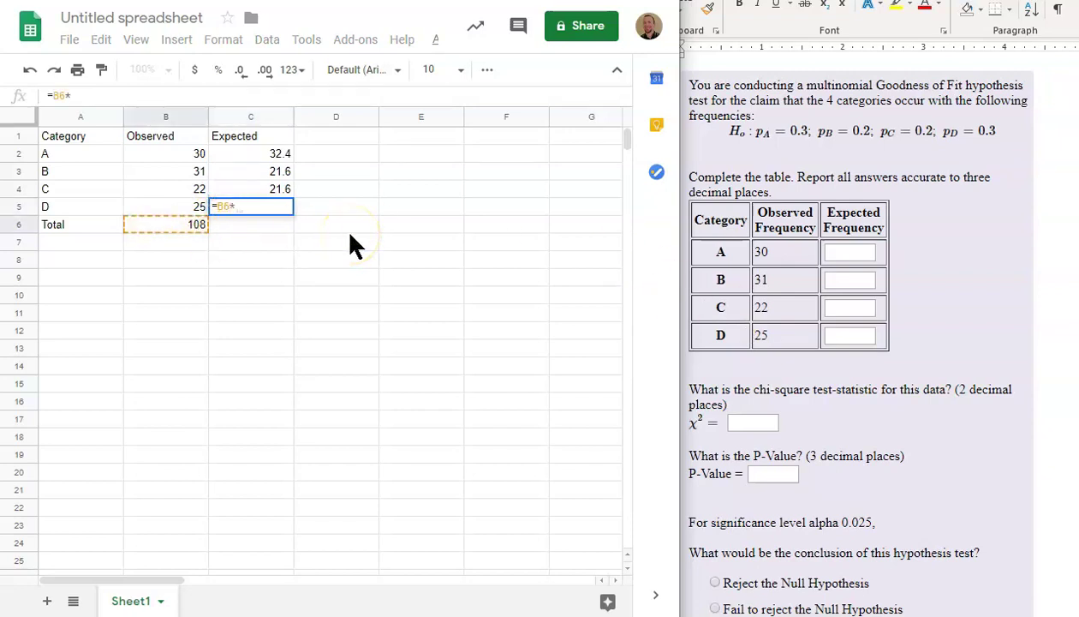
pyautogui.write('*0.3')
pyautogui.press('Return')
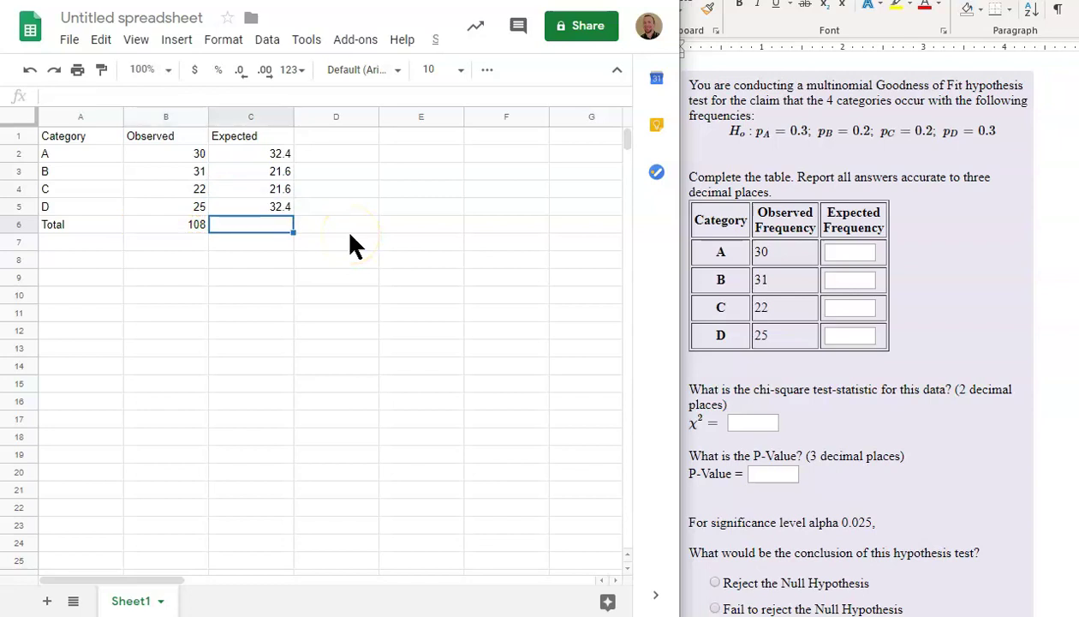
pyautogui.click(198, 225)
pyautogui.moveTo(208, 231); pyautogui.dragTo(251, 232)
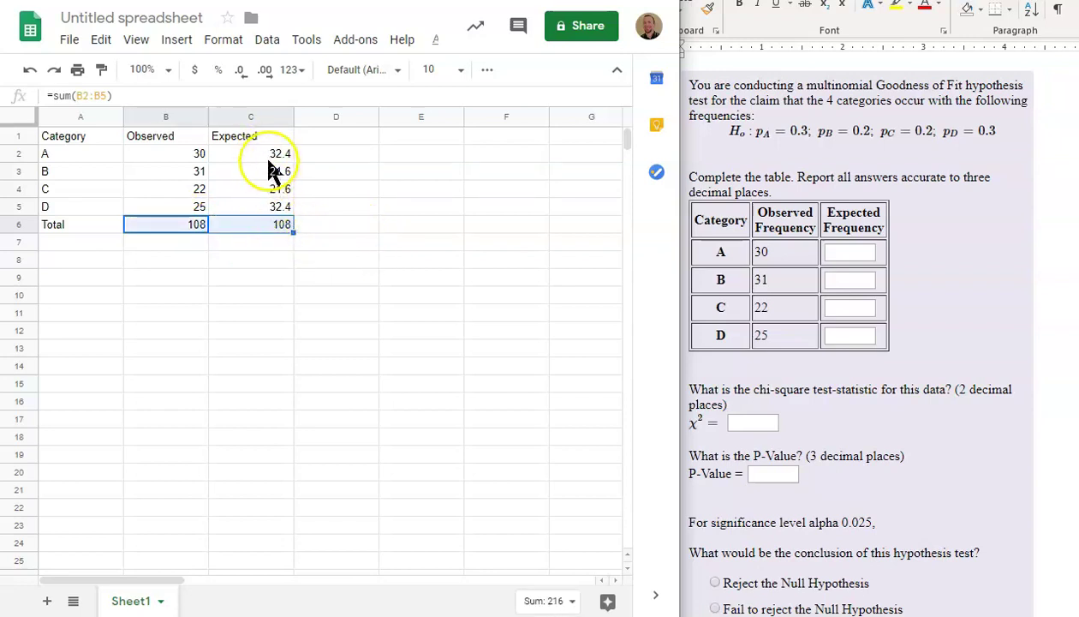
pyautogui.click(275, 262)
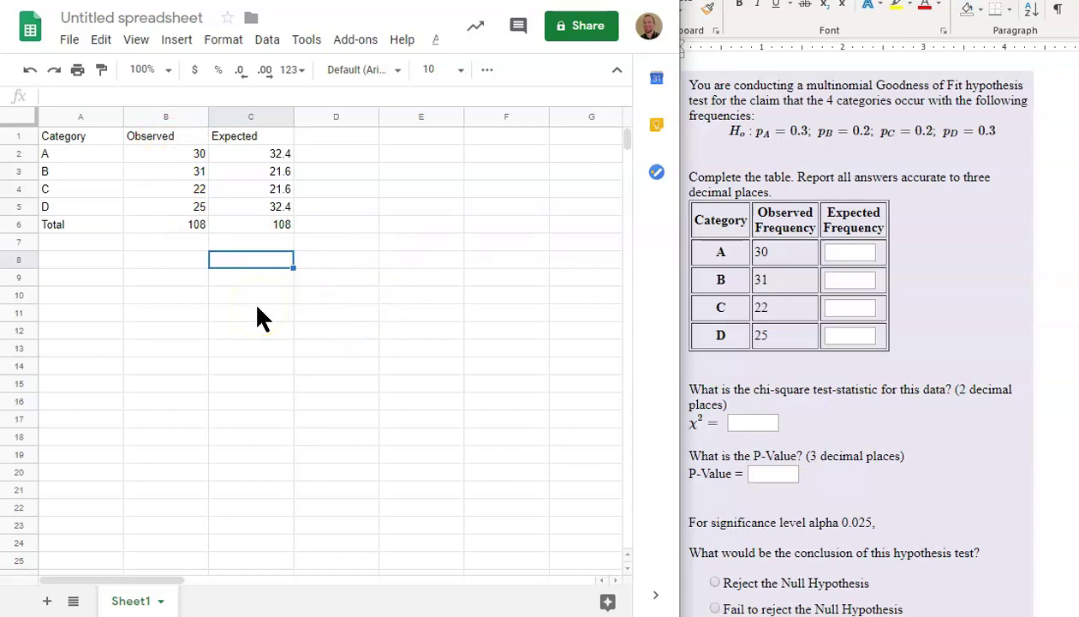
# Step: Head D1 with (O-E)^2/E and change the B1 header to 'Observed (O)'
pyautogui.click(335, 135)
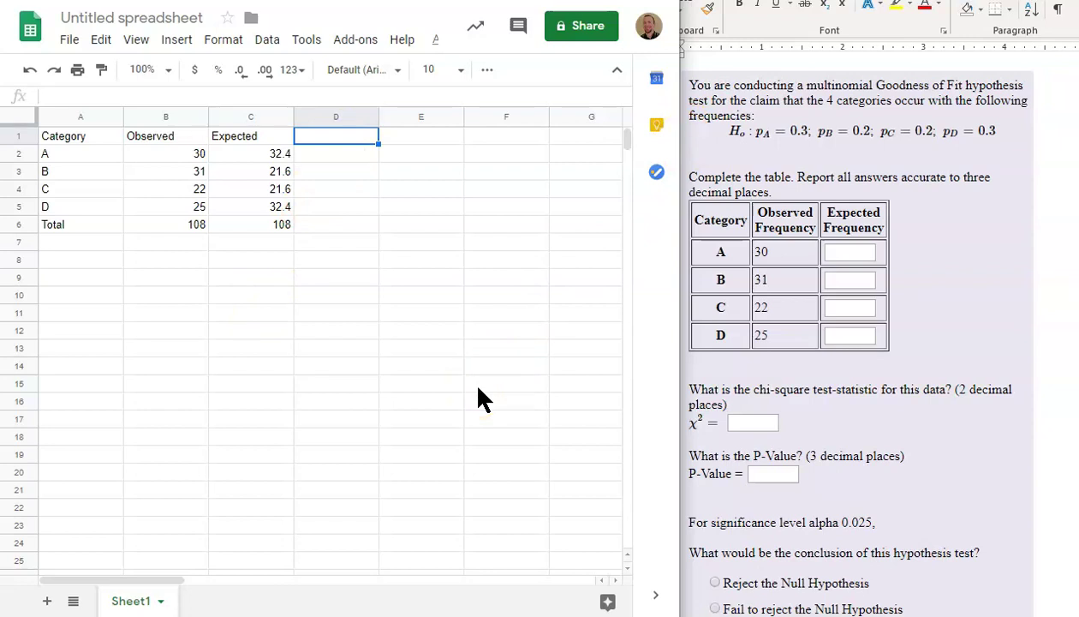
pyautogui.write('(0')
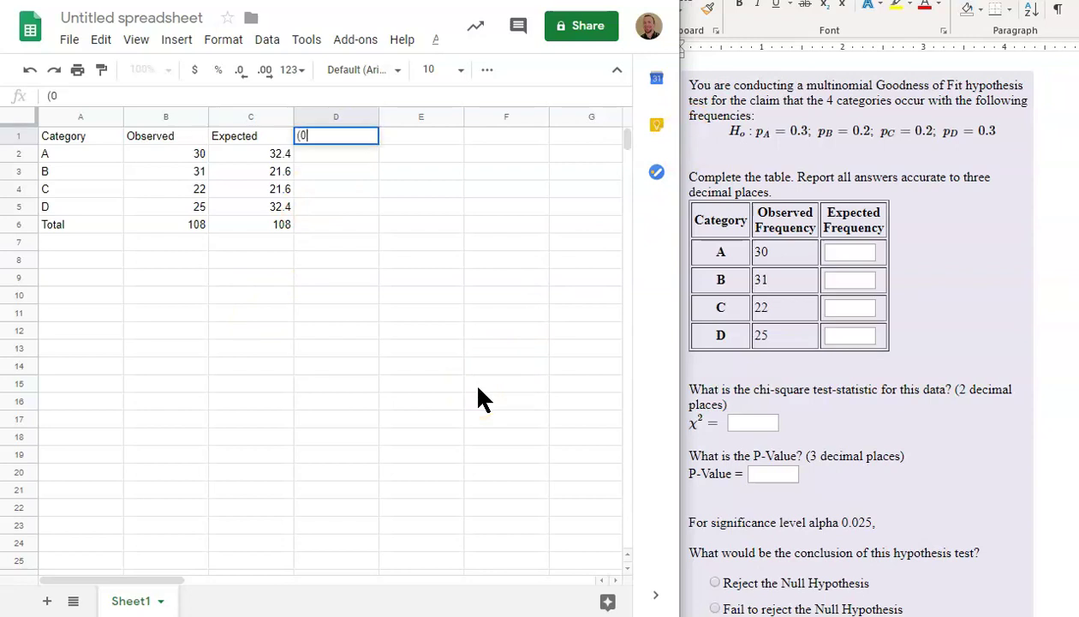
pyautogui.write('-E')
pyautogui.press('BackSpace')
pyautogui.press('BackSpace')
pyautogui.press('BackSpace')
pyautogui.write('O-E')
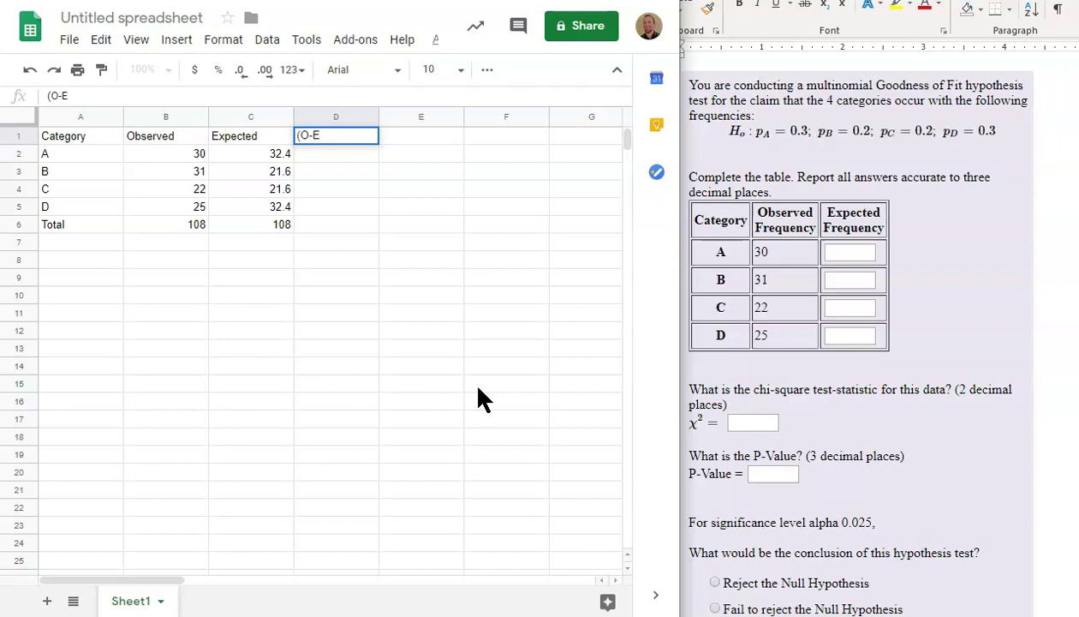
pyautogui.write(')^2/E')
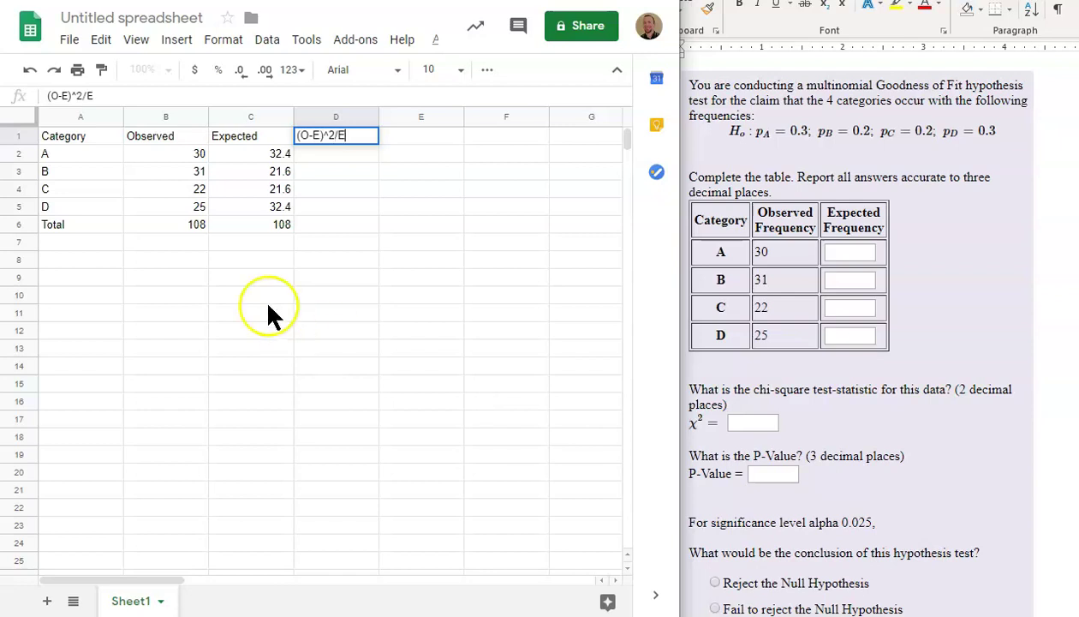
pyautogui.click(176, 135)
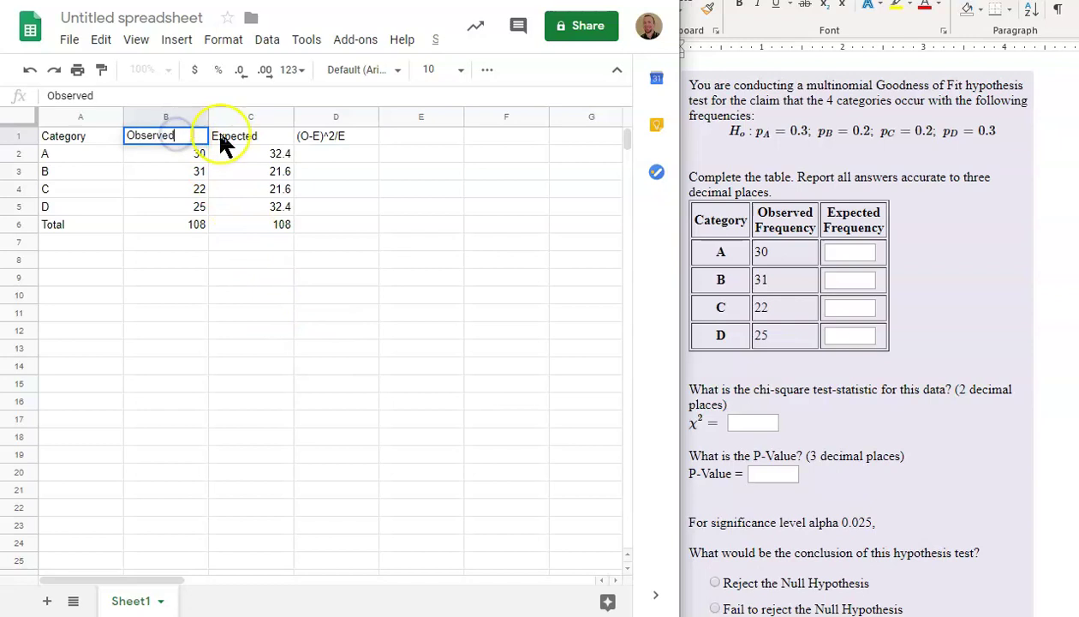
pyautogui.write('(O)')
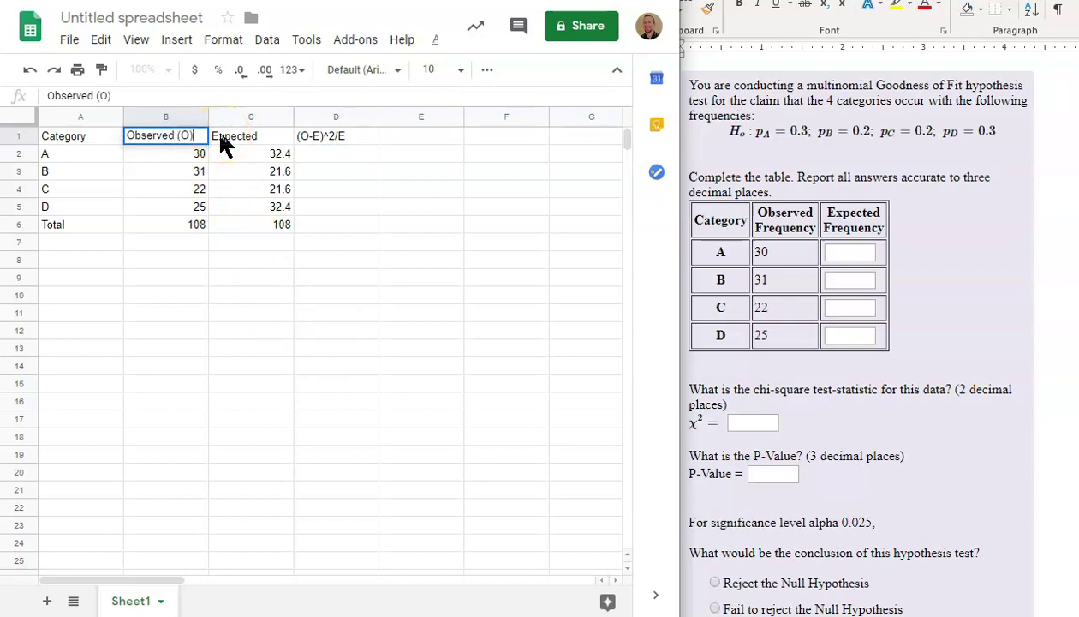
pyautogui.doubleClick(262, 137)
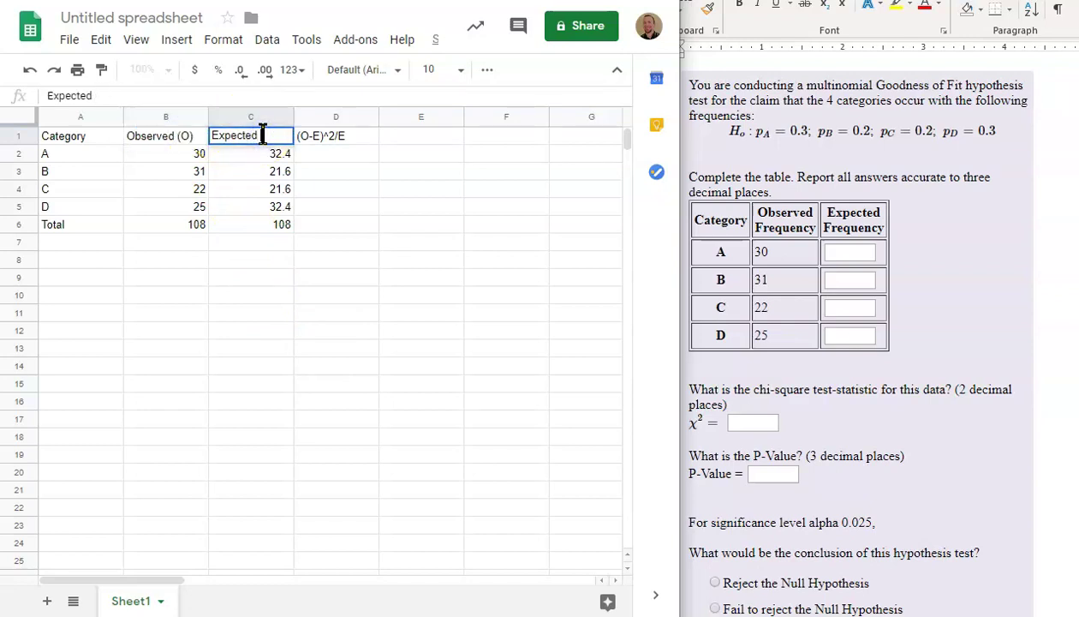
# Step: Finish the 'Expected (E)' header and write '<-- Squared Pearson Residual' in E1
pyautogui.write('(E)')
pyautogui.click(385, 295)
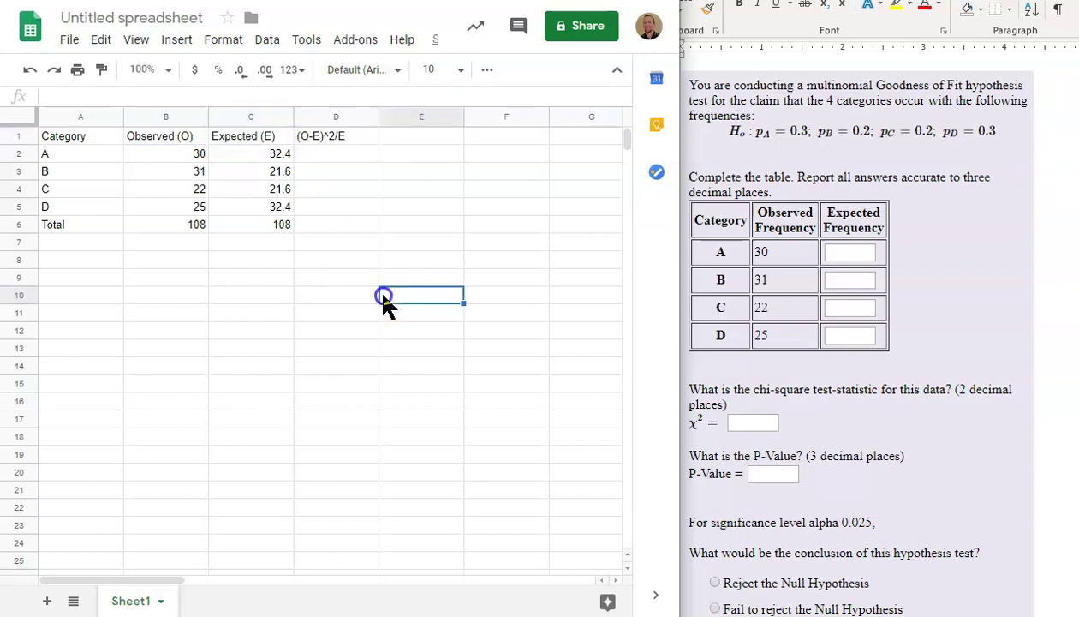
pyautogui.click(389, 138)
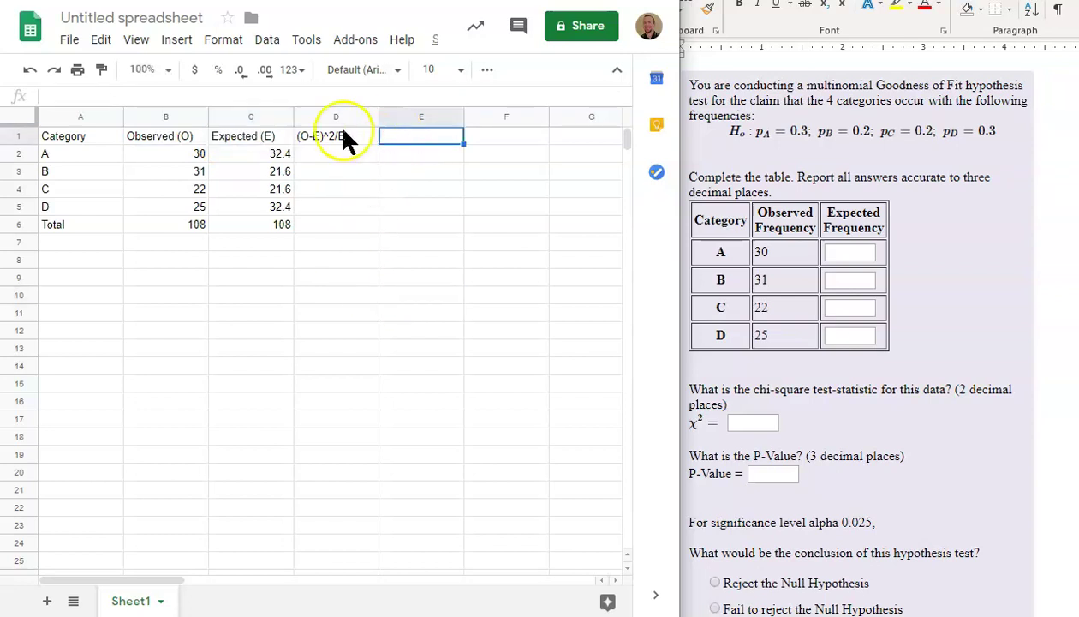
pyautogui.doubleClick(415, 132)
pyautogui.write('<--')
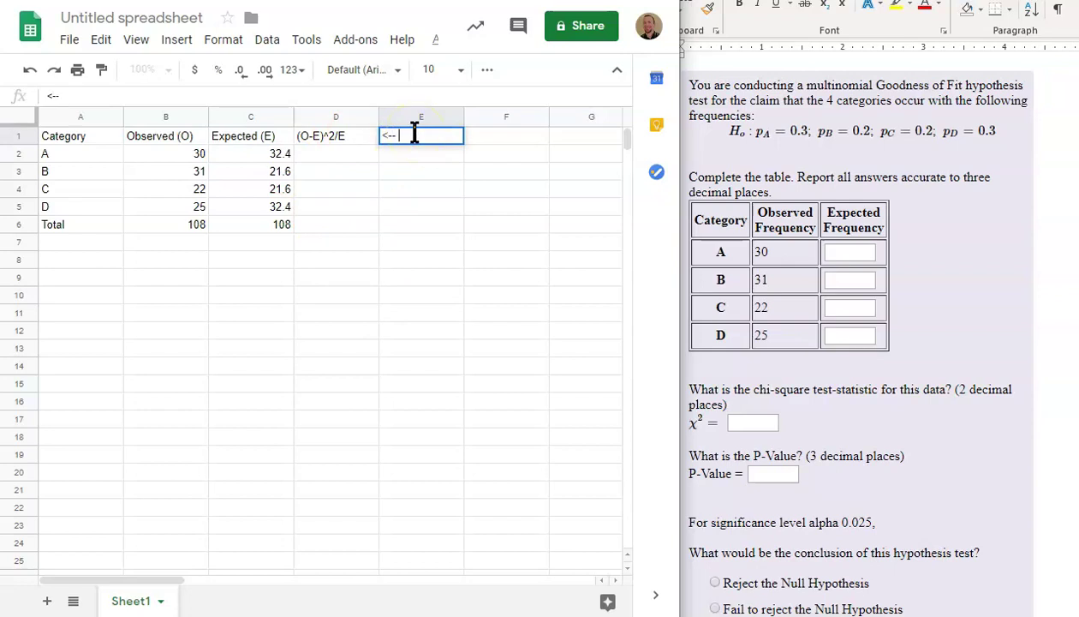
pyautogui.write(' Squared Pearson')
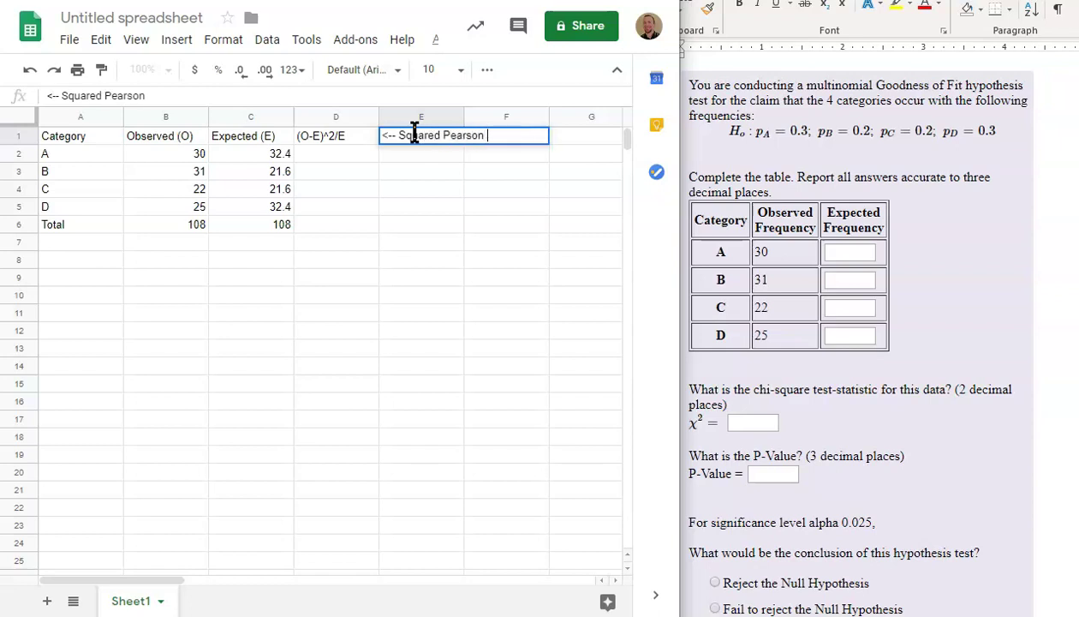
pyautogui.write(' REsidu')
pyautogui.press('BackSpace')
pyautogui.press('BackSpace')
pyautogui.press('BackSpace')
pyautogui.press('BackSpace')
pyautogui.press('BackSpace')
pyautogui.write('esi')
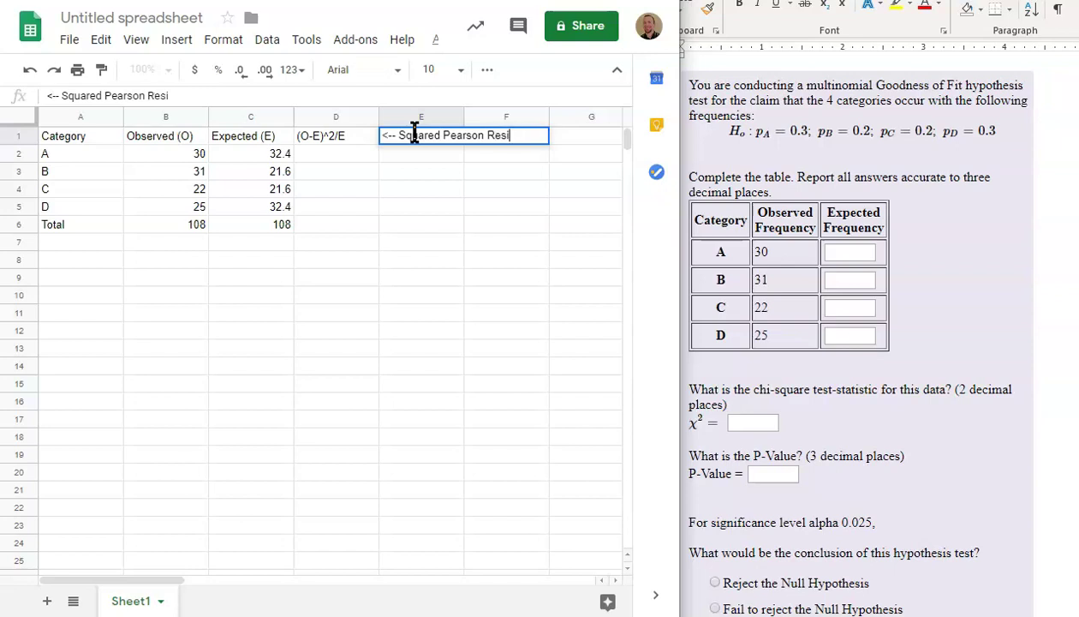
pyautogui.write('dual')
pyautogui.press('BackSpace')
pyautogui.press('BackSpace')
pyautogui.write('al')
pyautogui.press('Return')
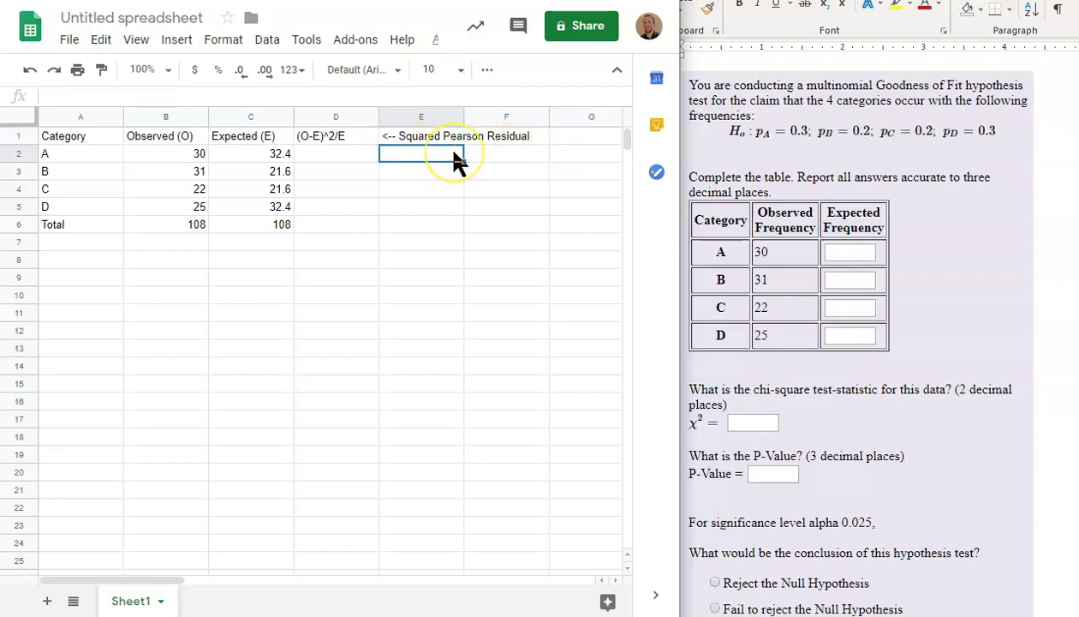
# Step: Add the note 'Squared Residual' in E2
pyautogui.write('Squar')
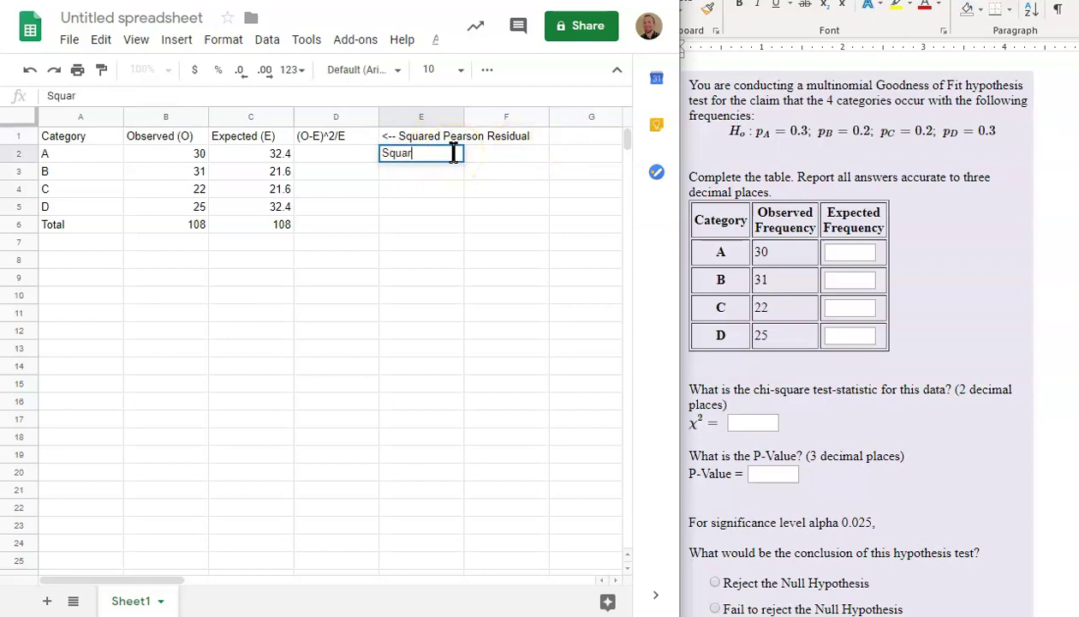
pyautogui.write('ed Resi')
pyautogui.press('BackSpace')
pyautogui.press('BackSpace')
pyautogui.write('esidual')
pyautogui.click(471, 186)
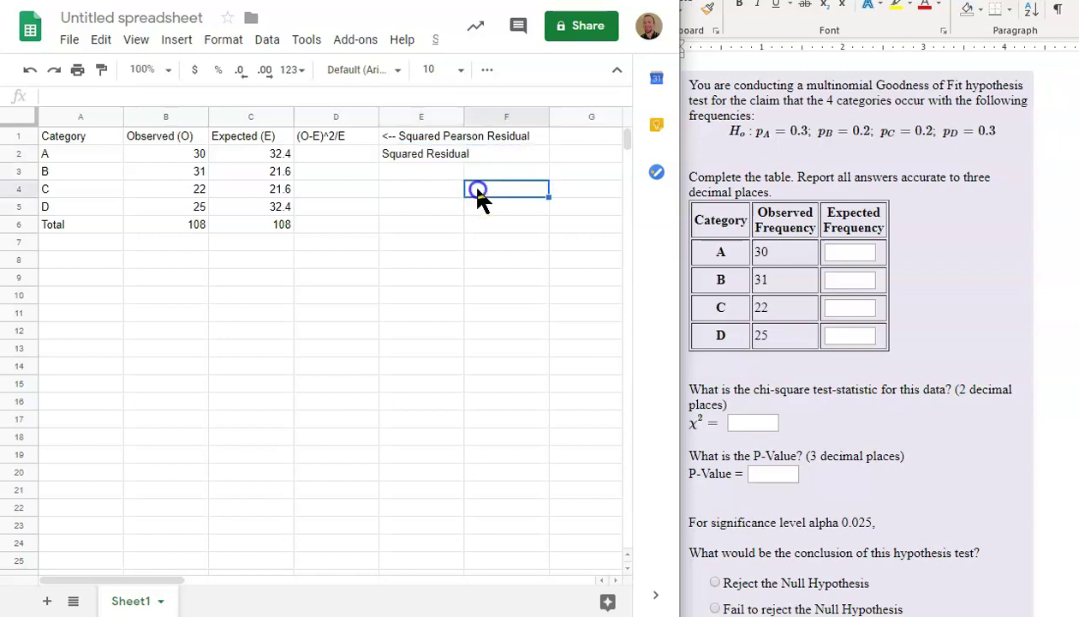
pyautogui.click(353, 155)
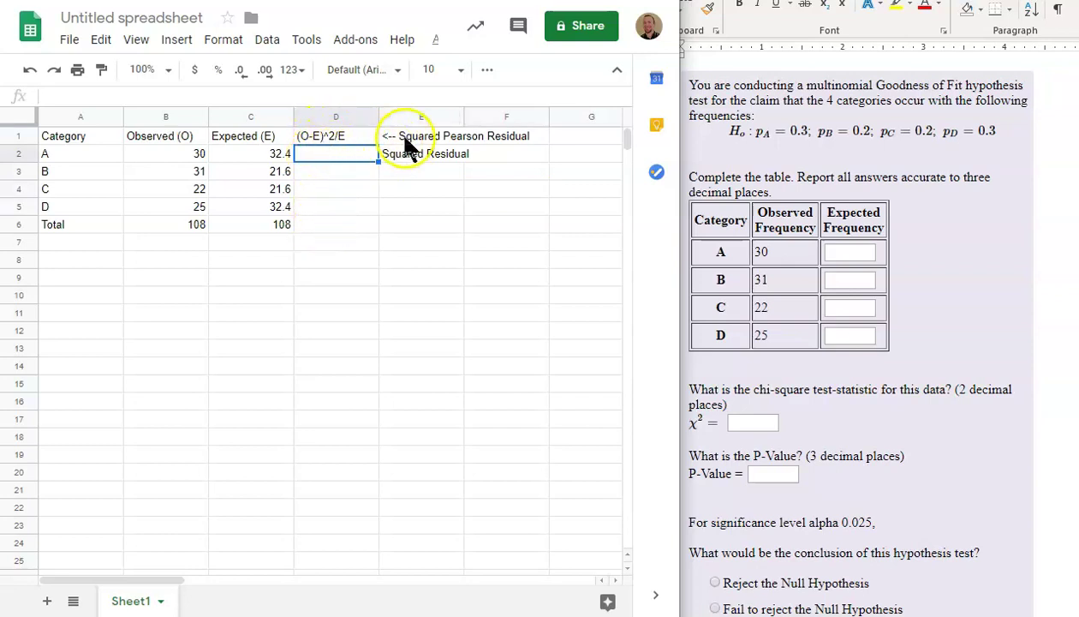
# Step: Enter =(B2-C2)^2/C2 in D2 and fill it down through D5
pyautogui.click(330, 156)
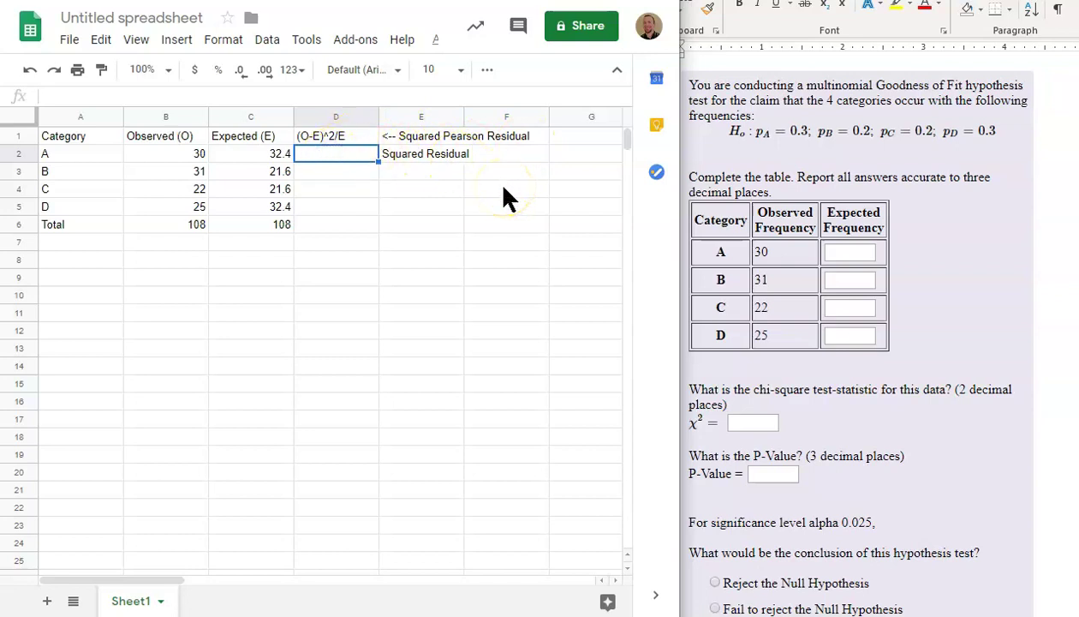
pyautogui.write('=')
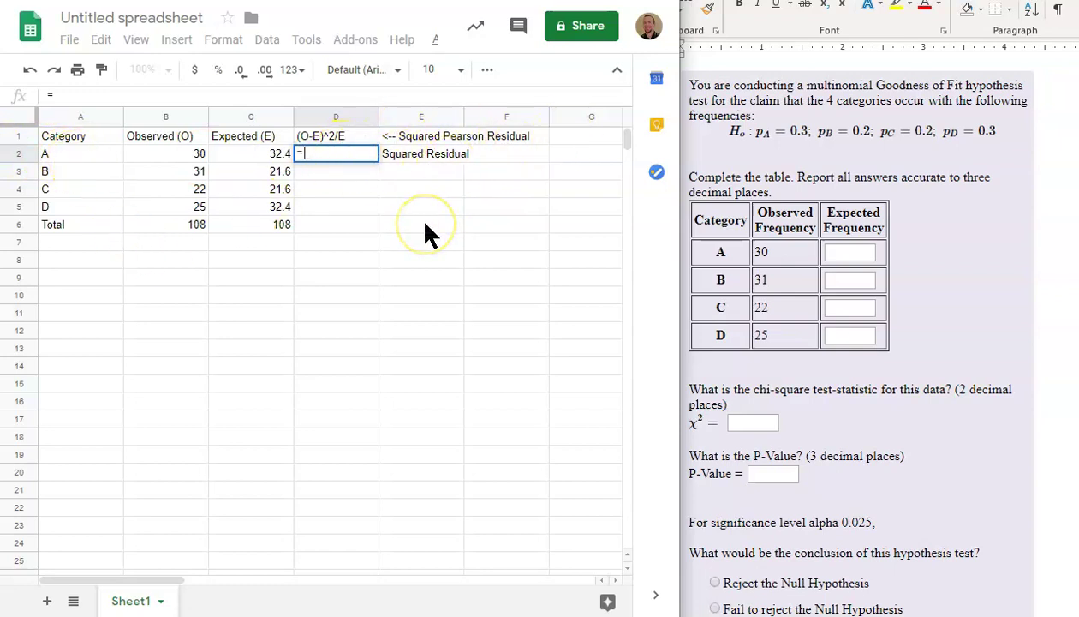
pyautogui.write('(')
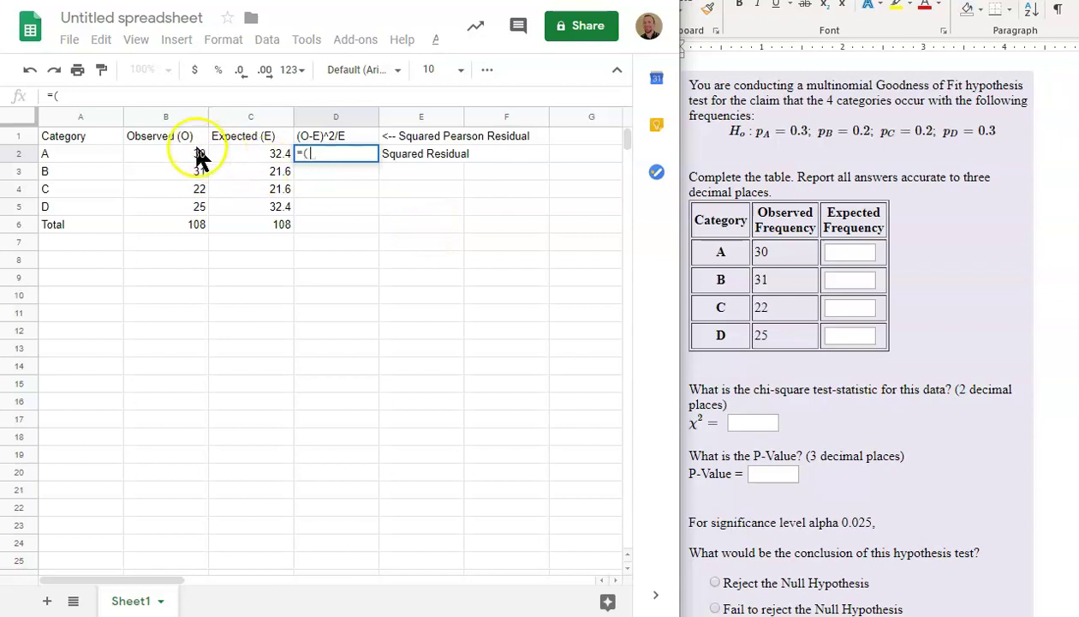
pyautogui.click(198, 156)
pyautogui.write('-')
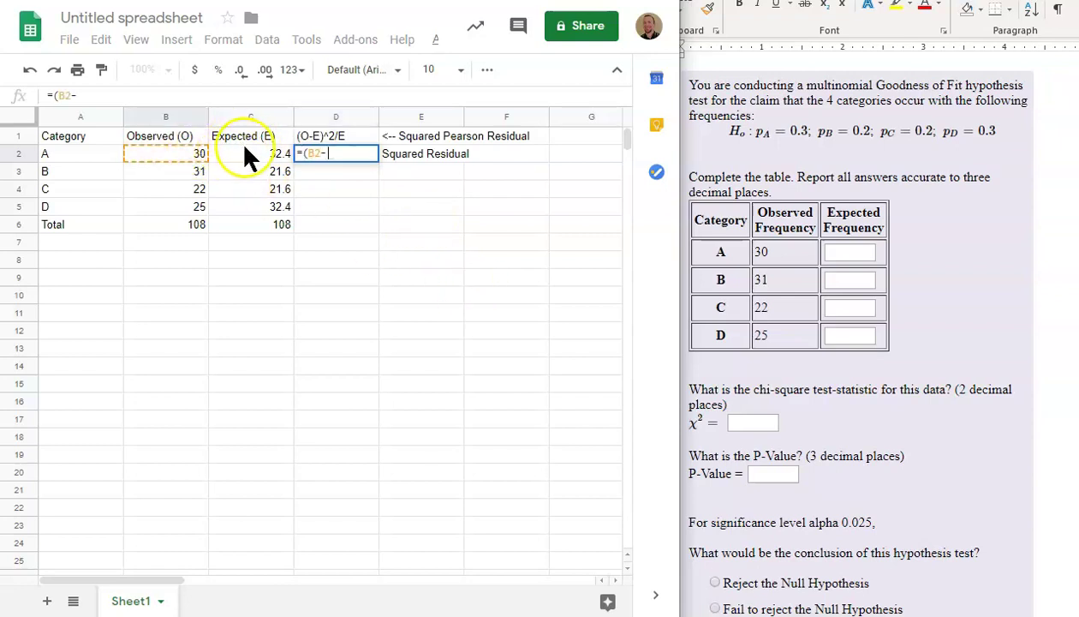
pyautogui.click(255, 154)
pyautogui.write(')')
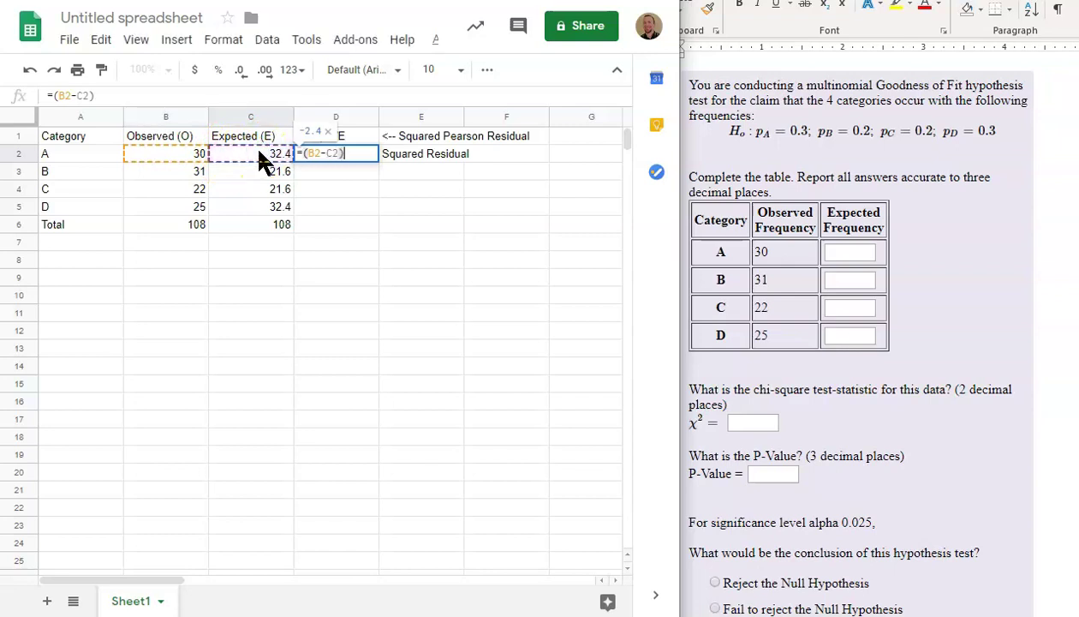
pyautogui.write('^')
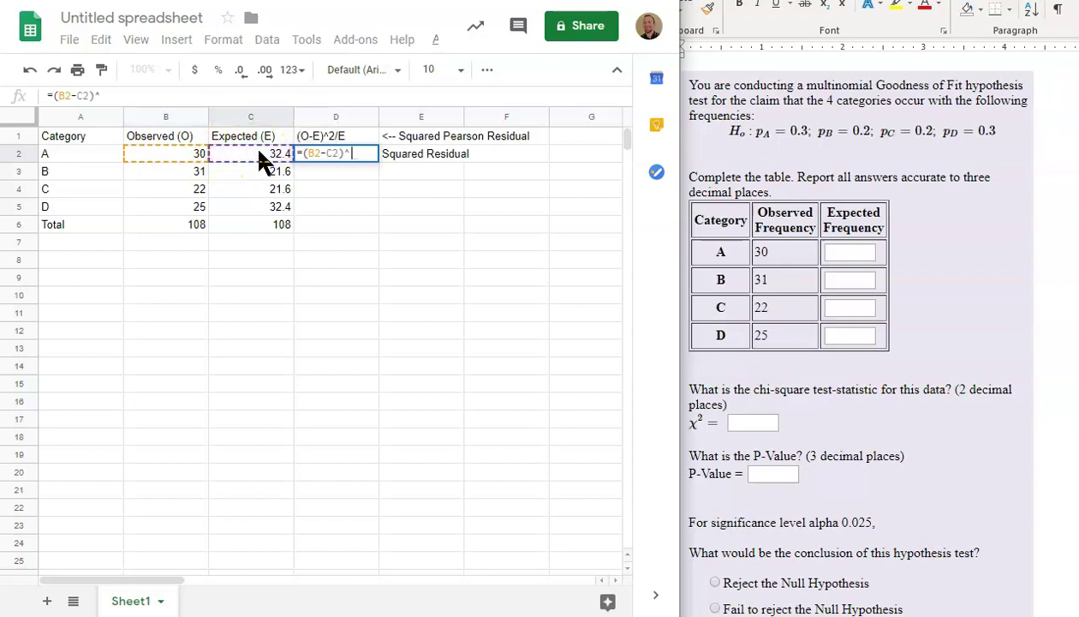
pyautogui.write('2')
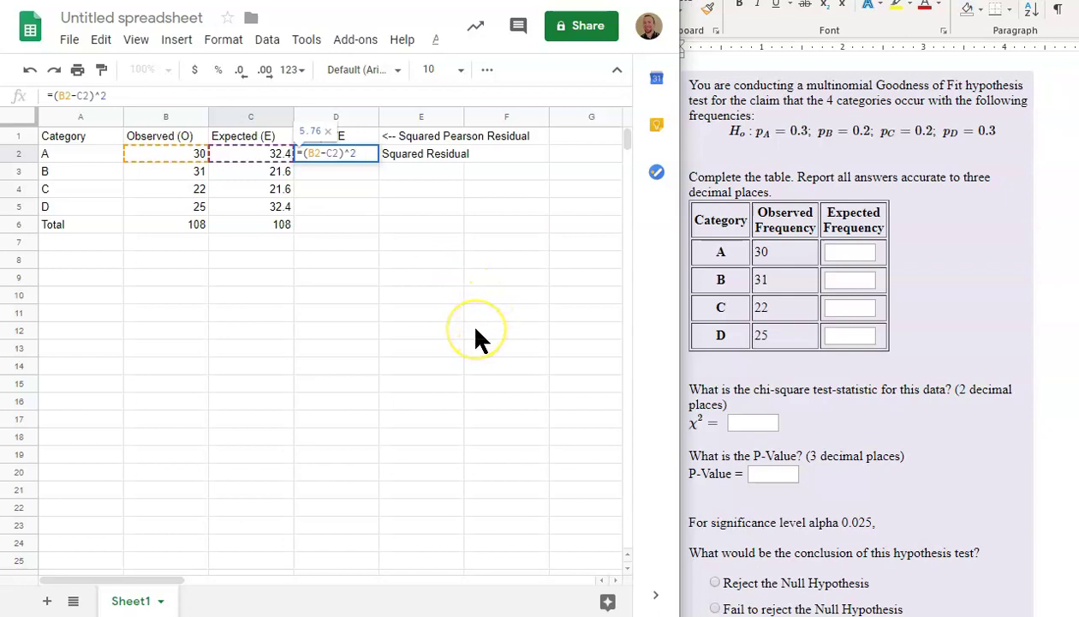
pyautogui.write('/')
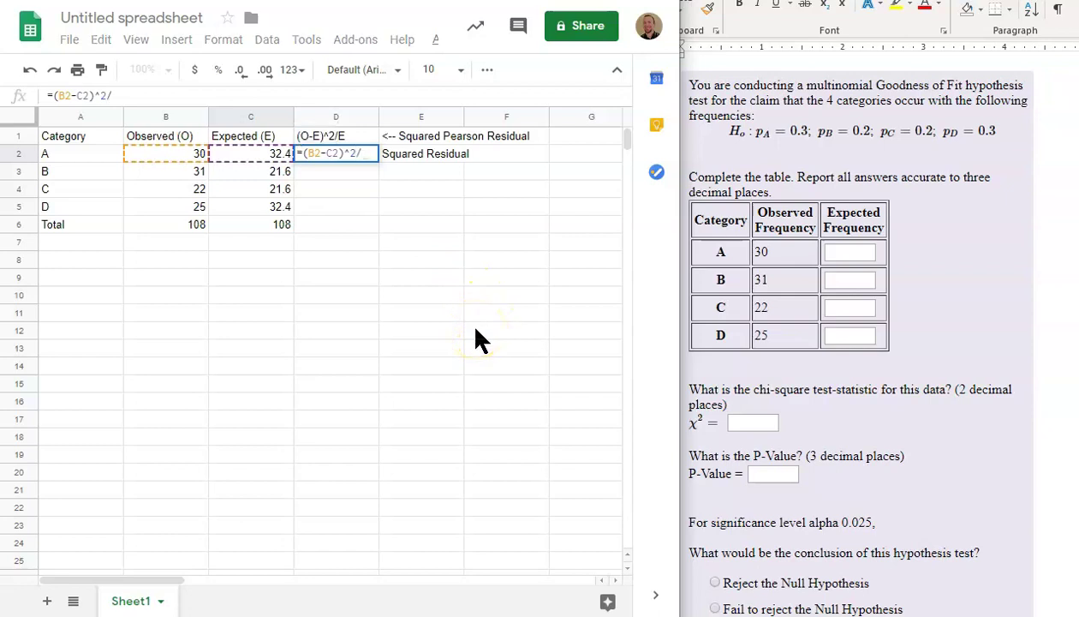
pyautogui.click(257, 154)
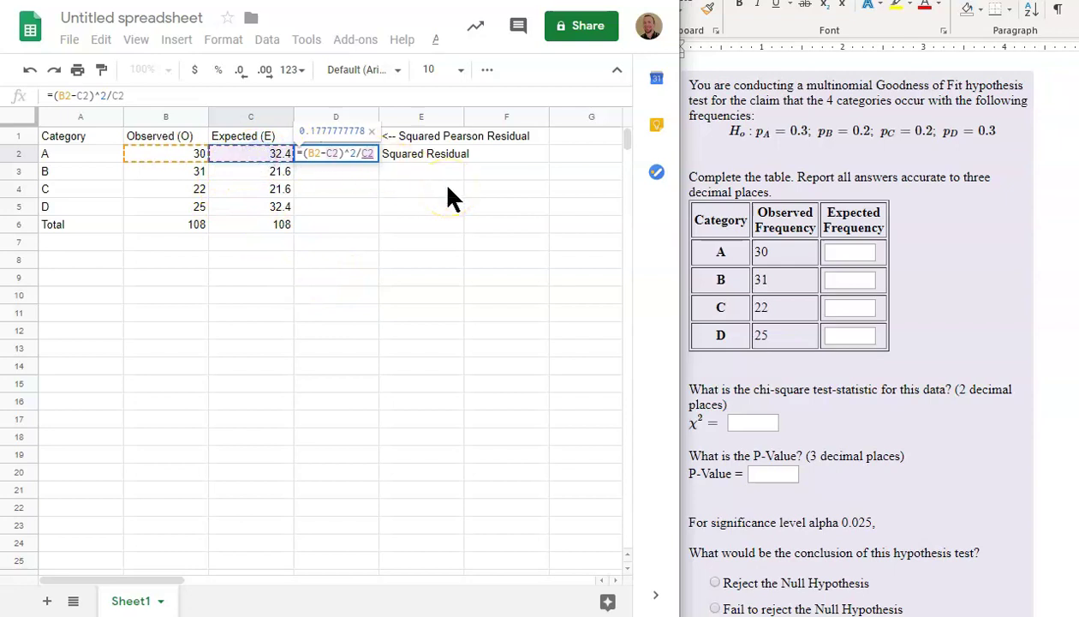
pyautogui.press('Return')
pyautogui.click(351, 155)
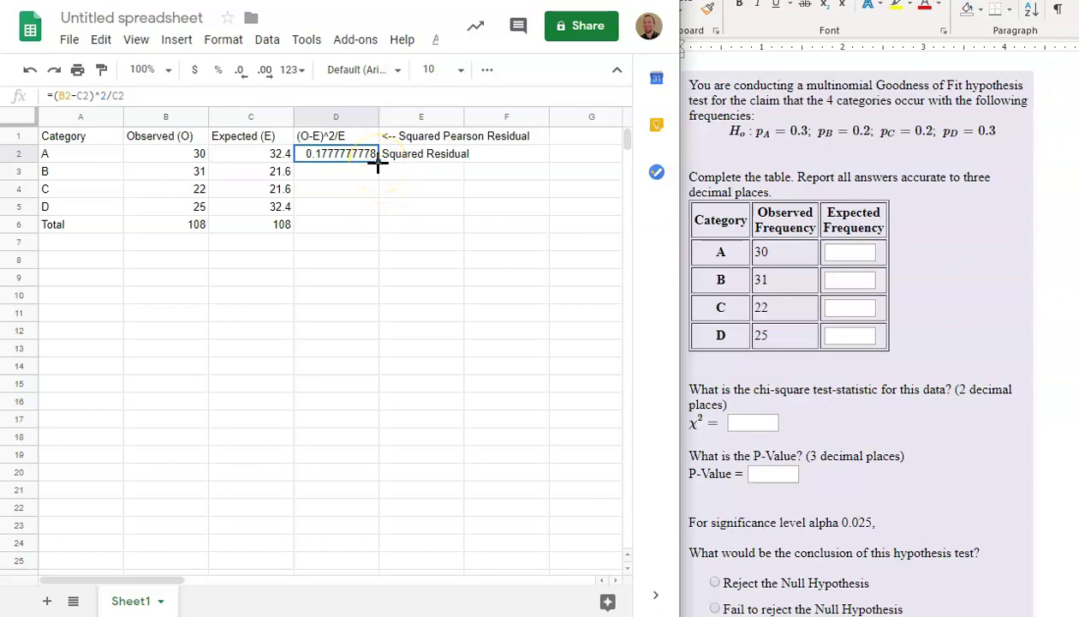
pyautogui.moveTo(378, 162); pyautogui.dragTo(379, 214)
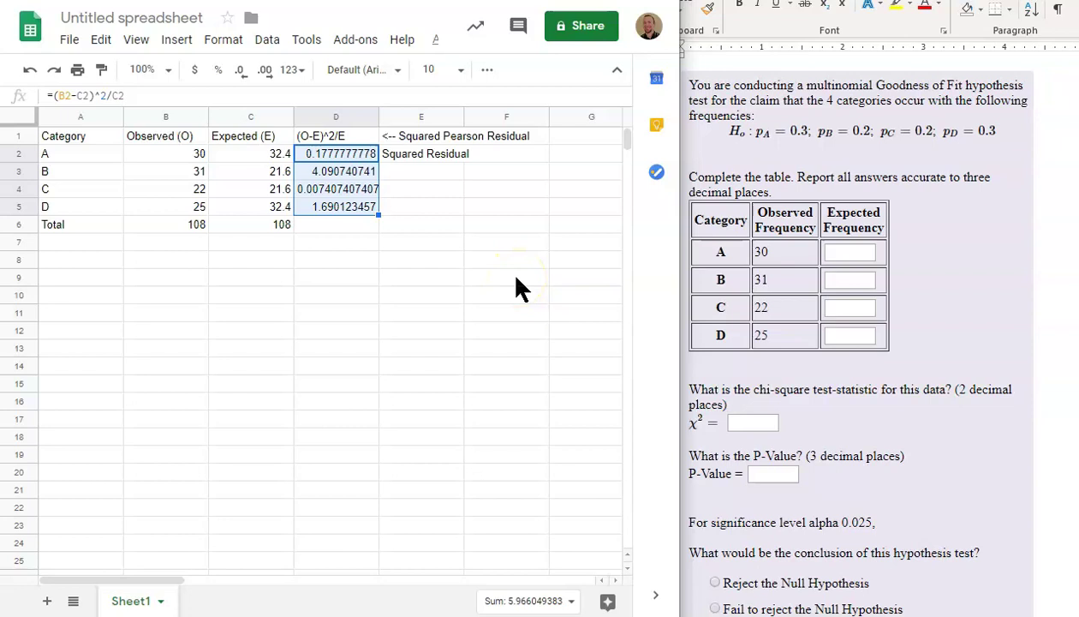
pyautogui.click(553, 279)
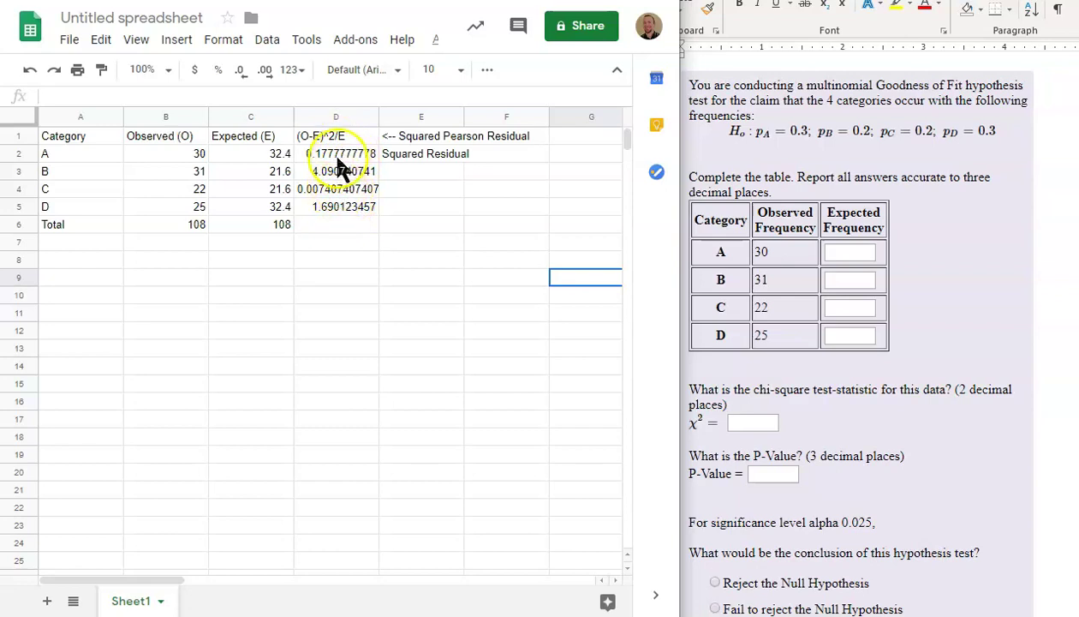
# Step: Put =sum(D2:D5) in D6 to get the chi-square total 5.966049383
pyautogui.click(341, 225)
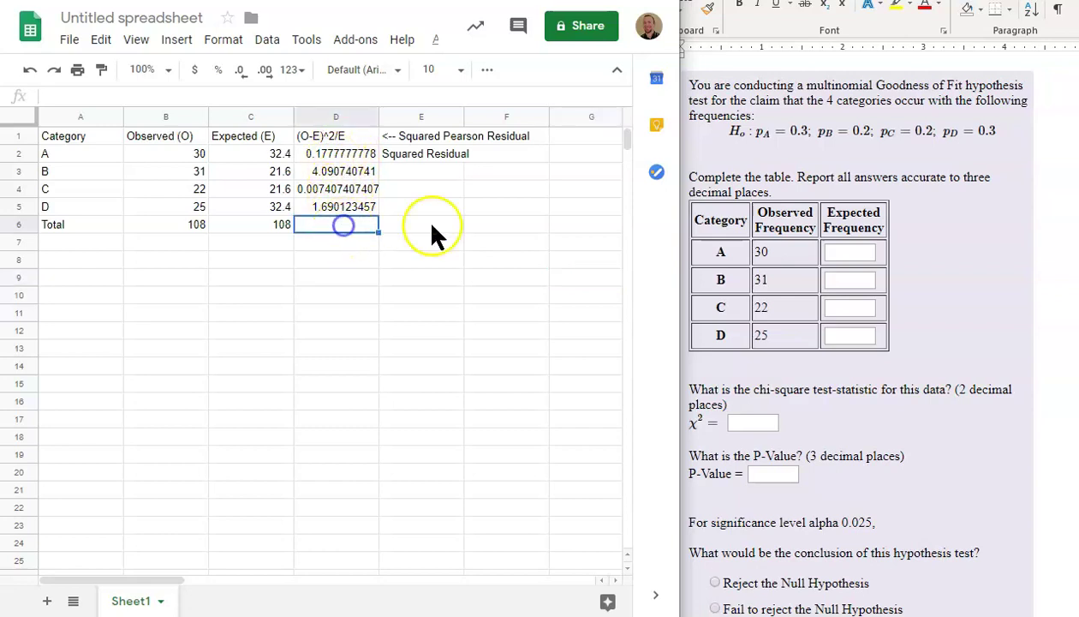
pyautogui.write('=')
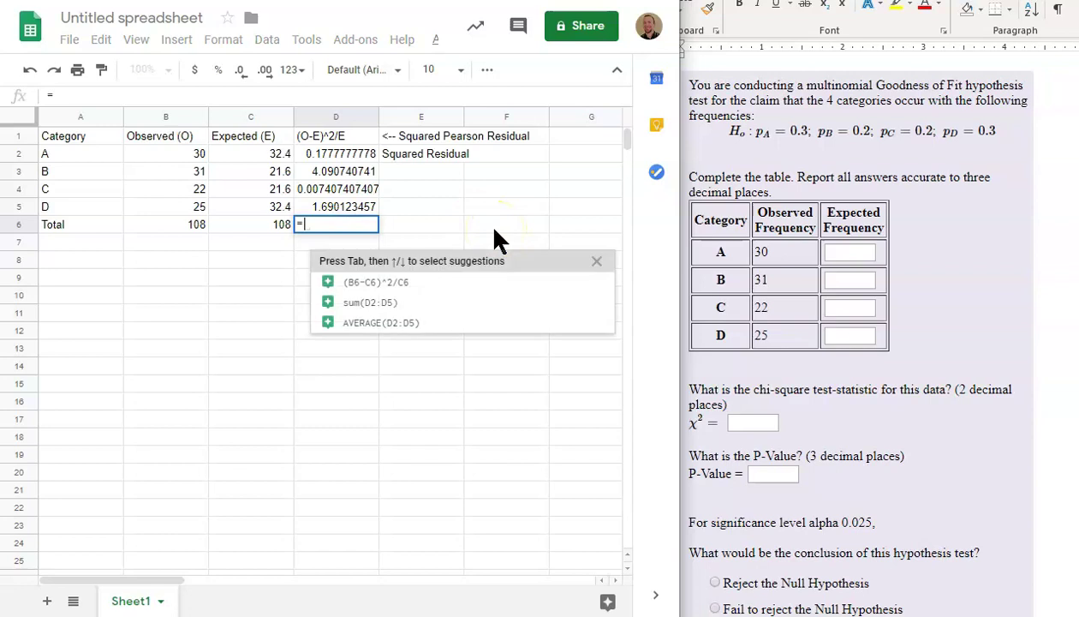
pyautogui.write('sum')
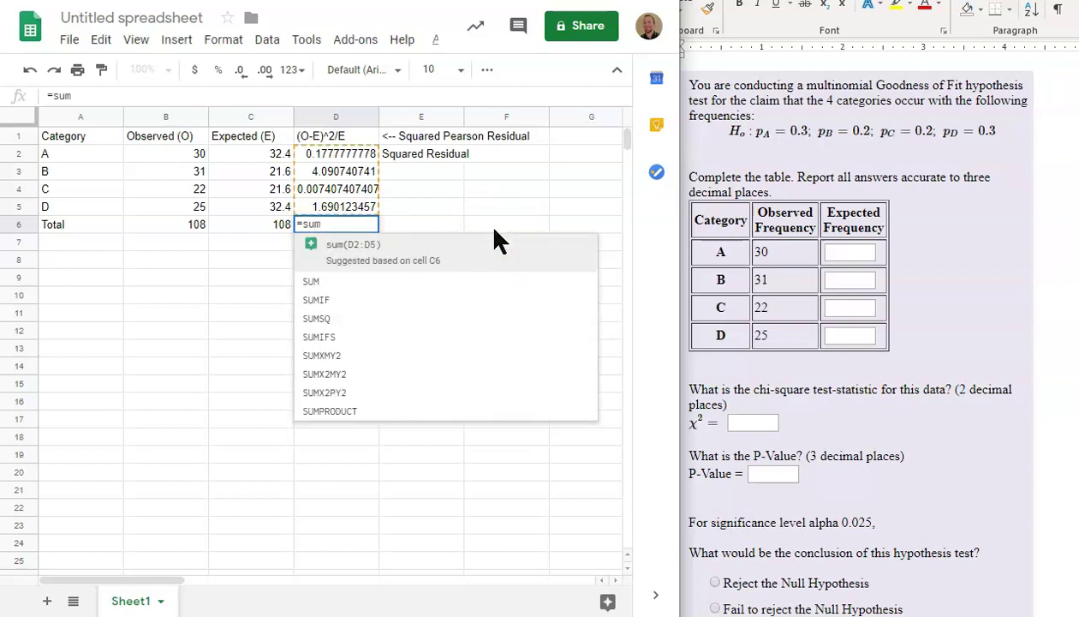
pyautogui.write('(')
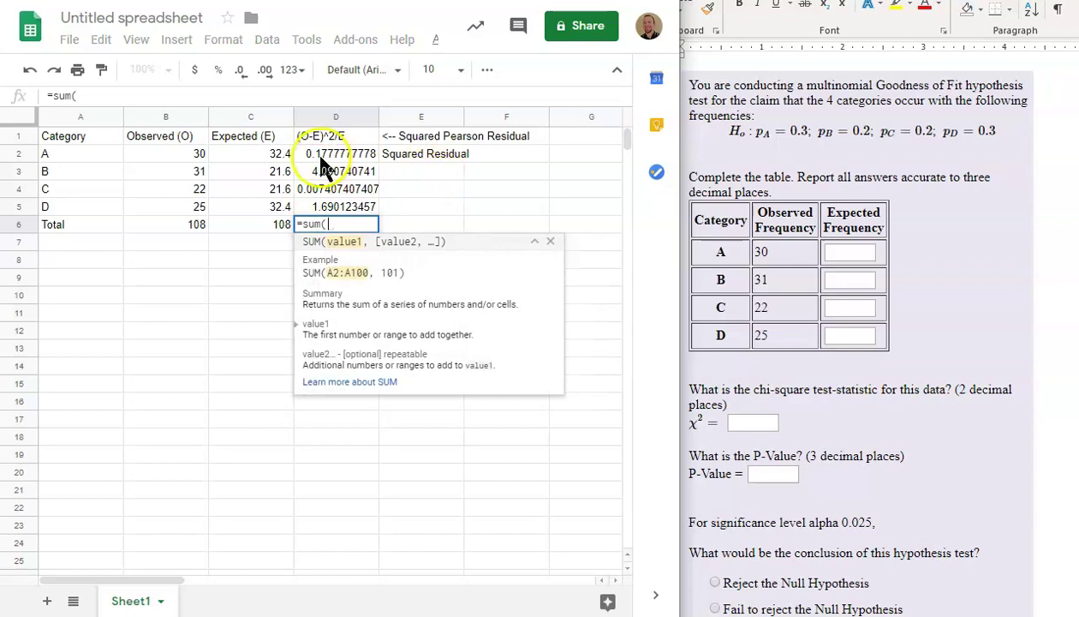
pyautogui.moveTo(322, 161); pyautogui.dragTo(330, 209)
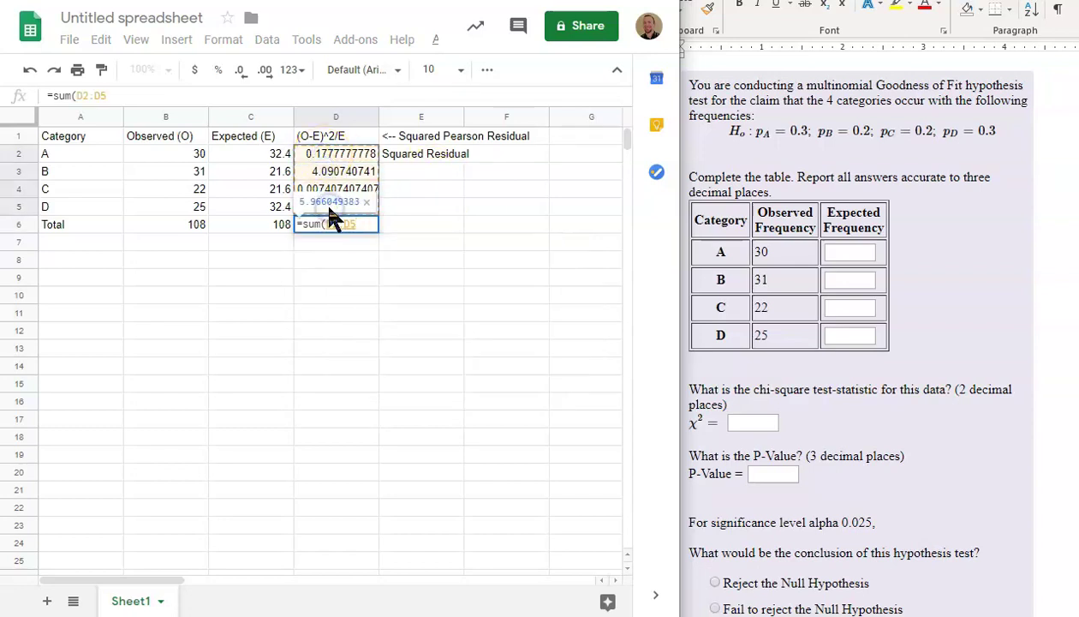
pyautogui.press('Return')
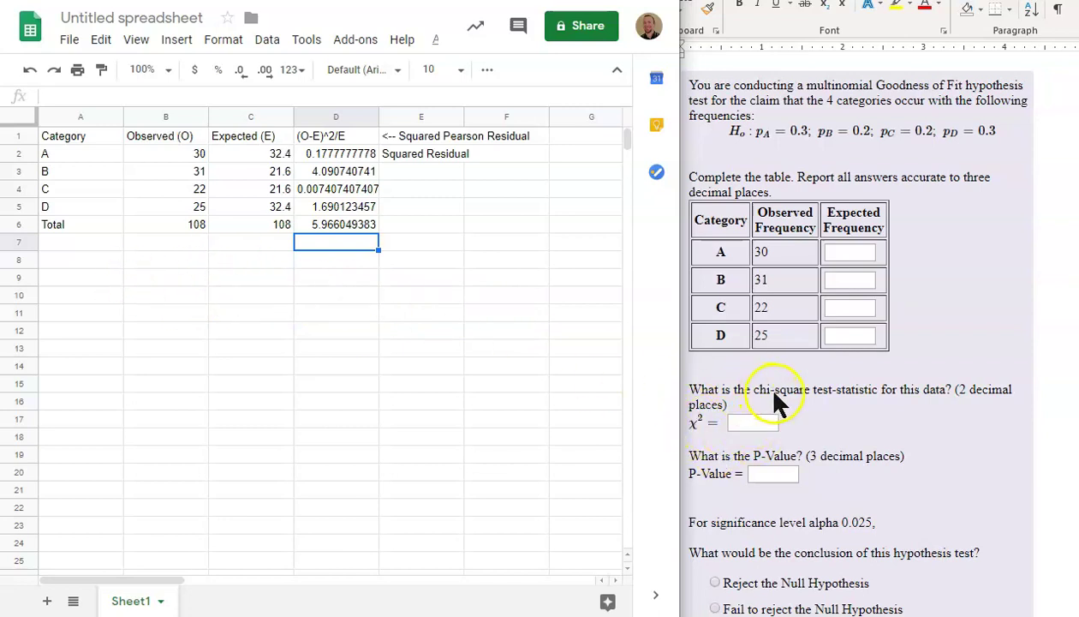
# Step: Label A8 'Chi Squared Test Statistic ='
pyautogui.click(65, 259)
pyautogui.write('Chi')
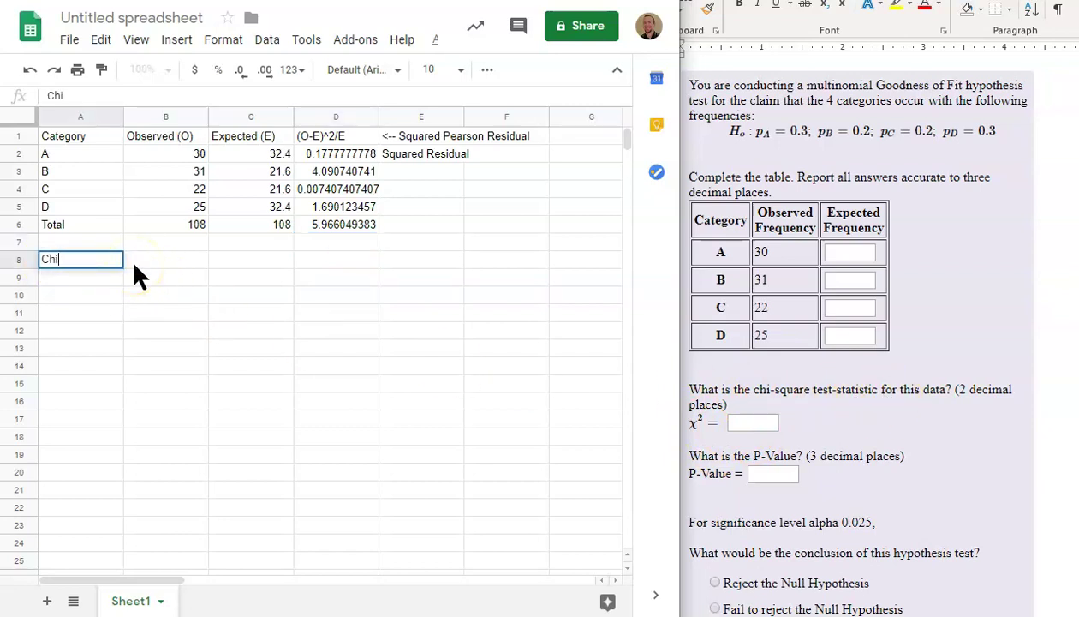
pyautogui.write(' Squared')
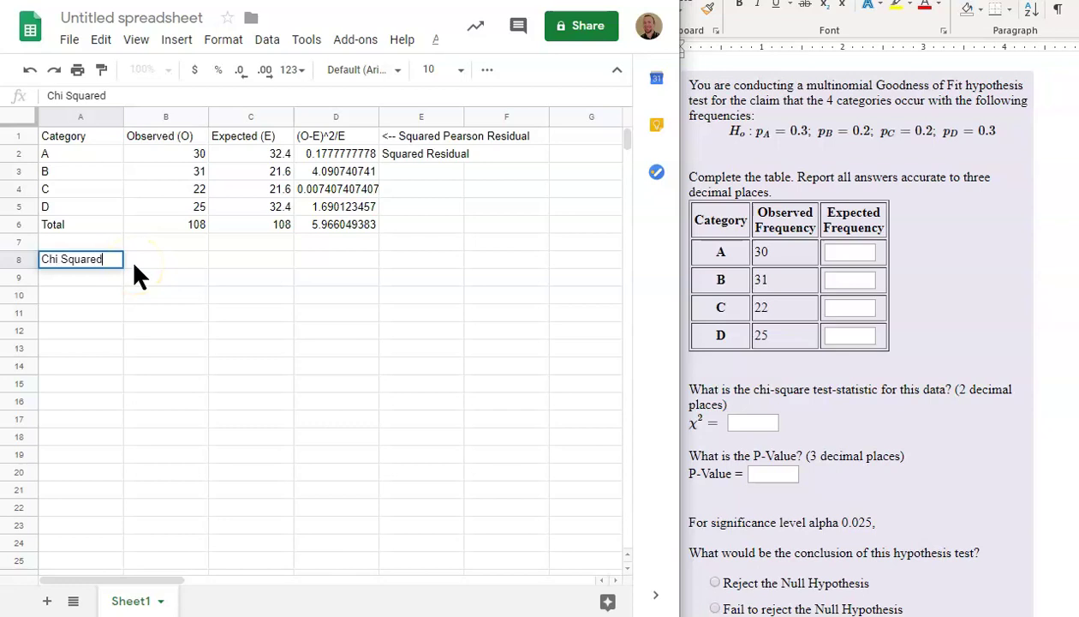
pyautogui.write(' Test Statistic')
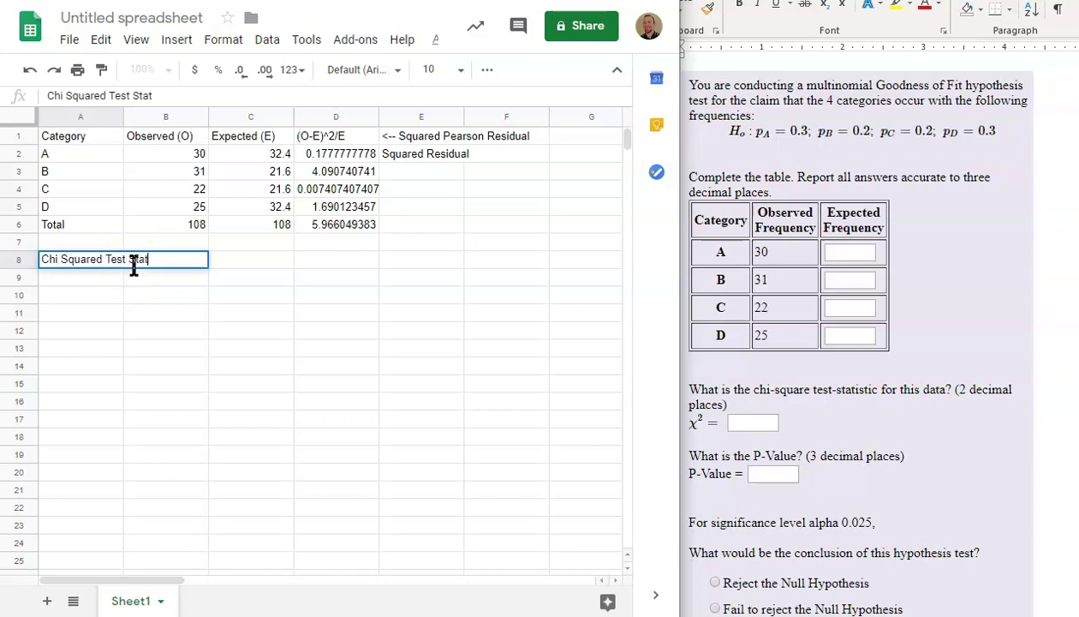
pyautogui.click(202, 370)
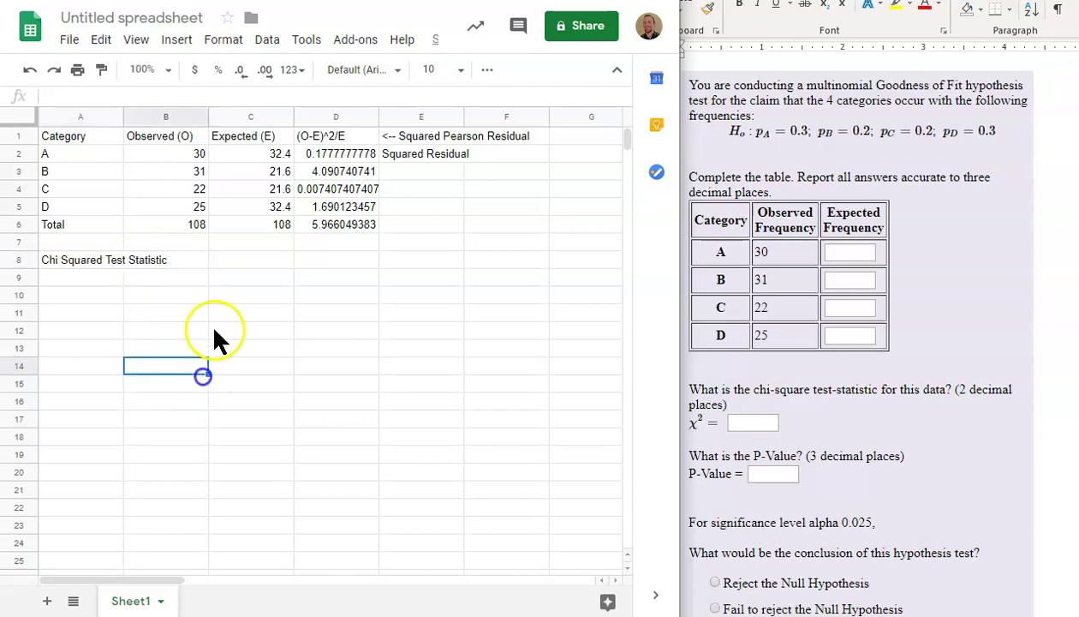
pyautogui.click(244, 259)
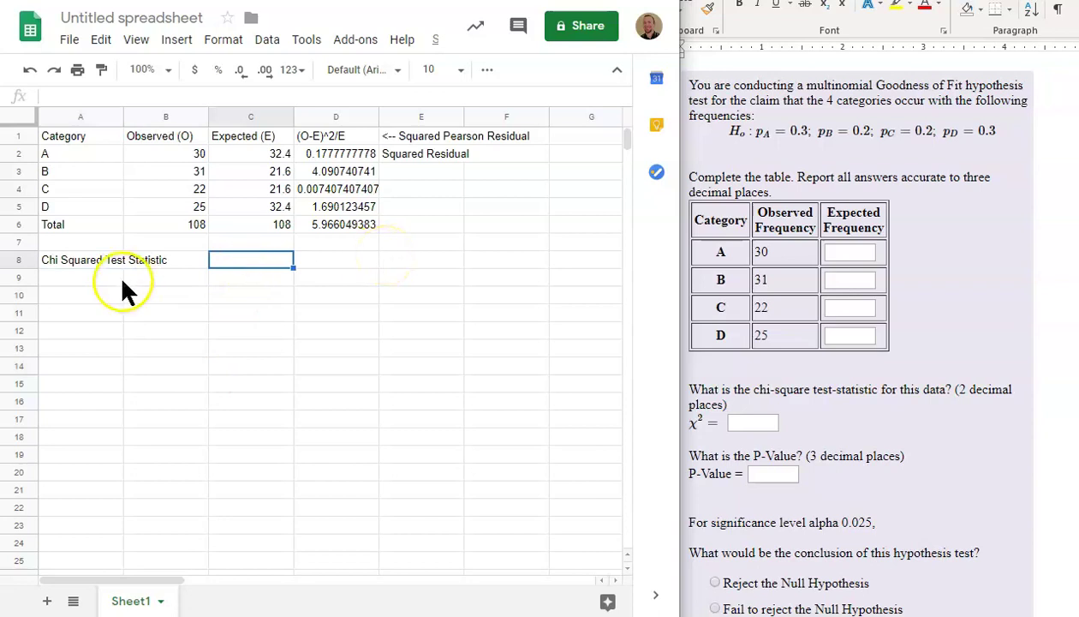
pyautogui.click(175, 255)
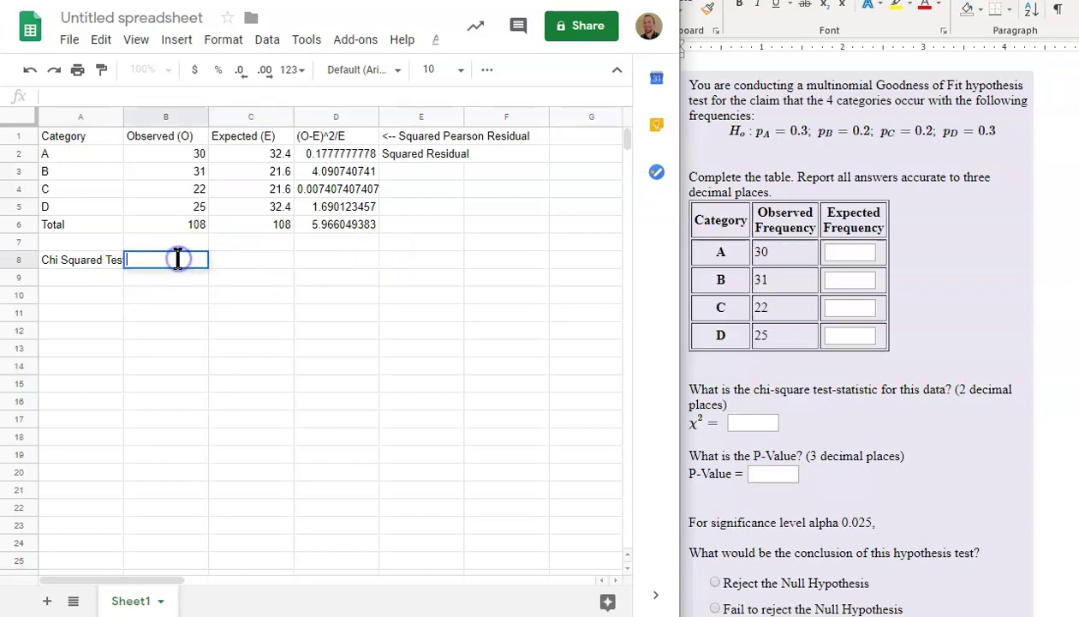
pyautogui.click(104, 258)
pyautogui.click(214, 90)
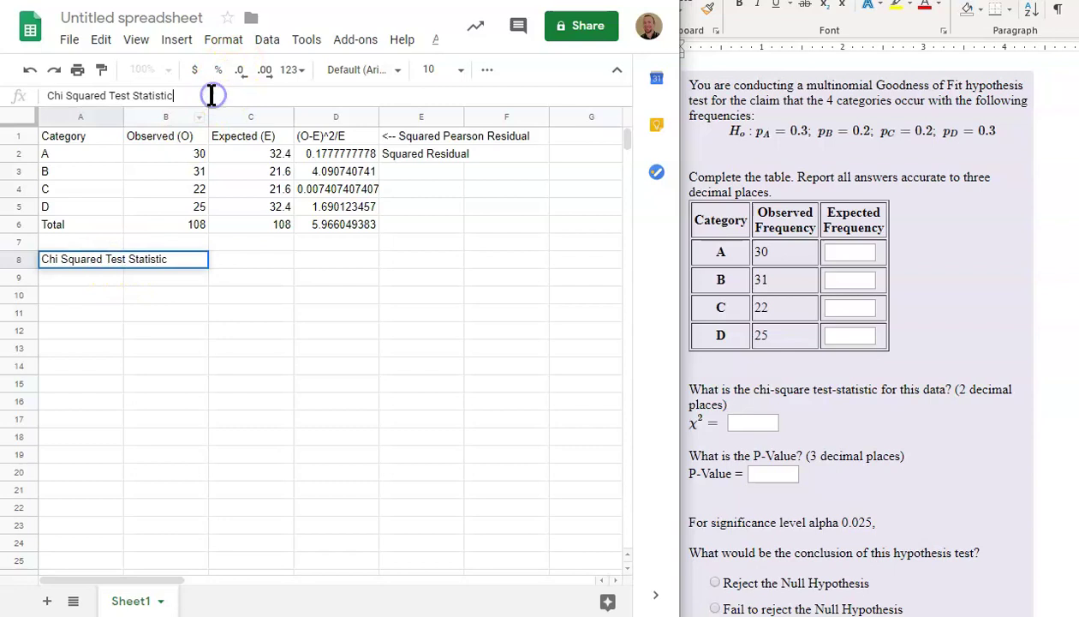
pyautogui.write('=')
pyautogui.click(257, 400)
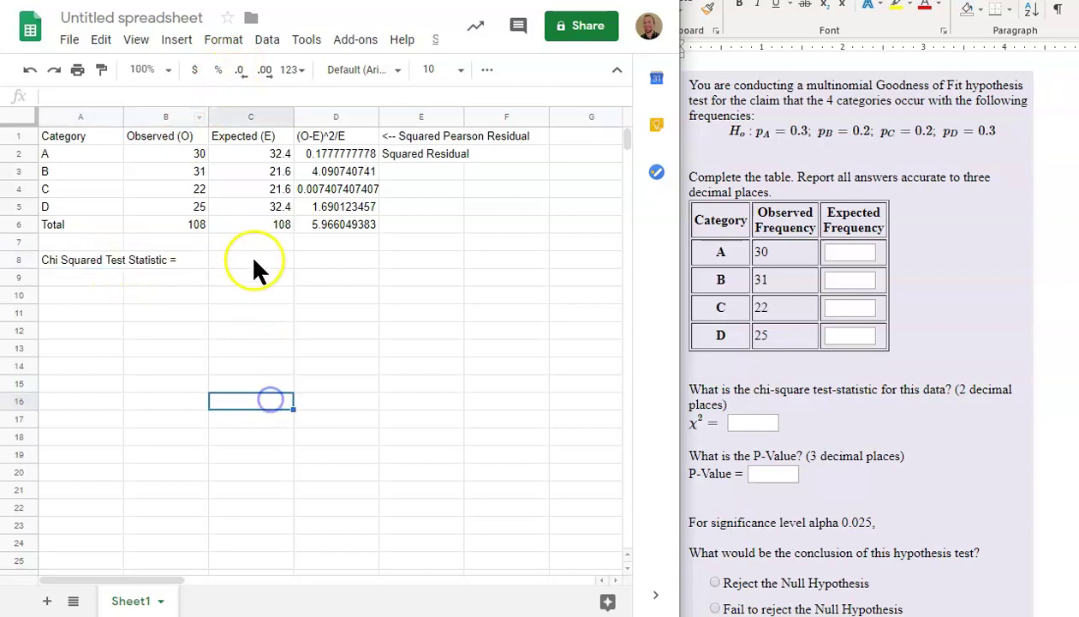
# Step: Set C8 to =D6 so it shows the statistic 5.966049383
pyautogui.click(249, 257)
pyautogui.write('=')
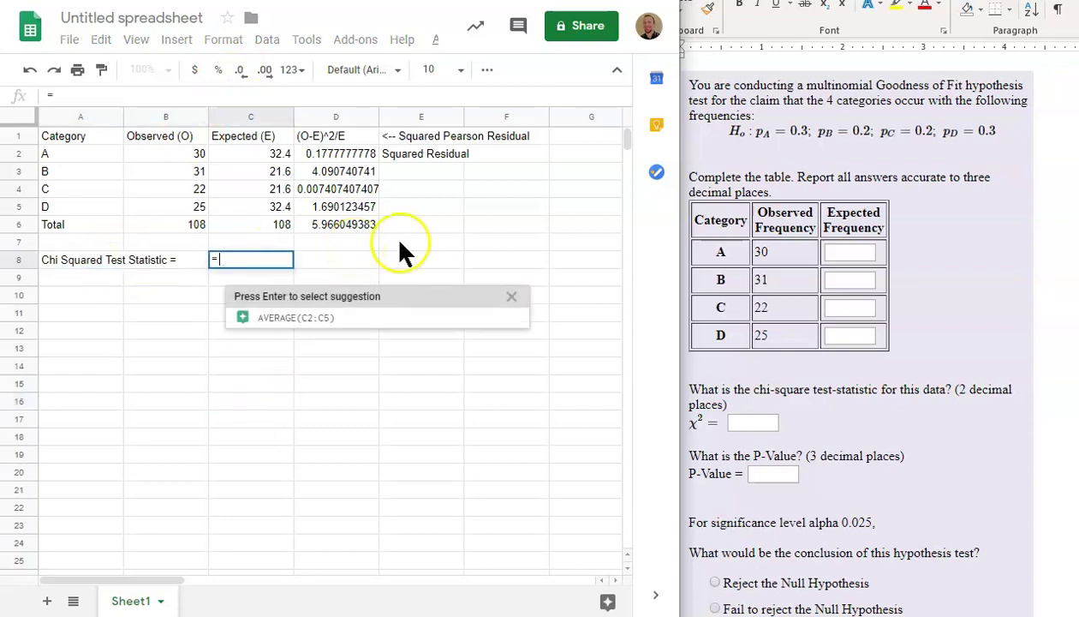
pyautogui.click(321, 224)
pyautogui.press('Return')
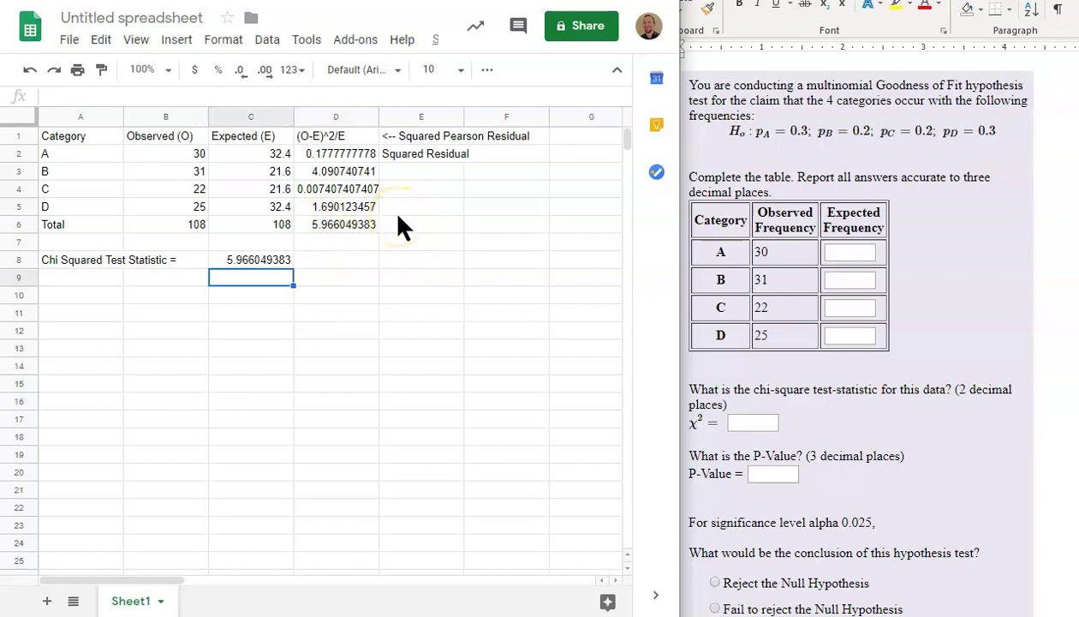
pyautogui.click(366, 370)
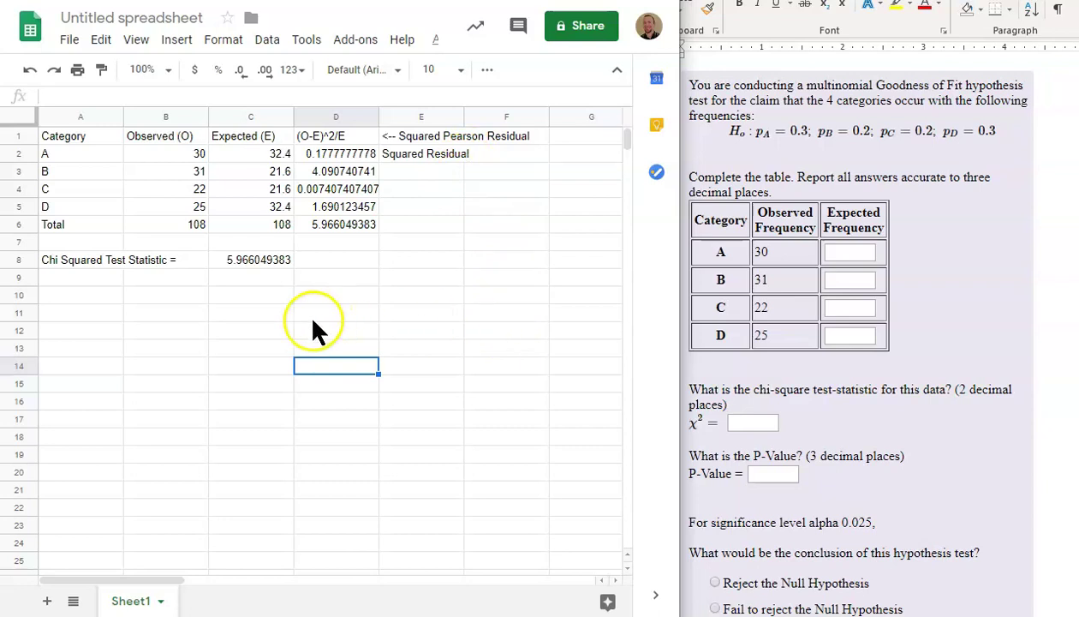
# Step: Label A9 'P-value ='
pyautogui.click(72, 276)
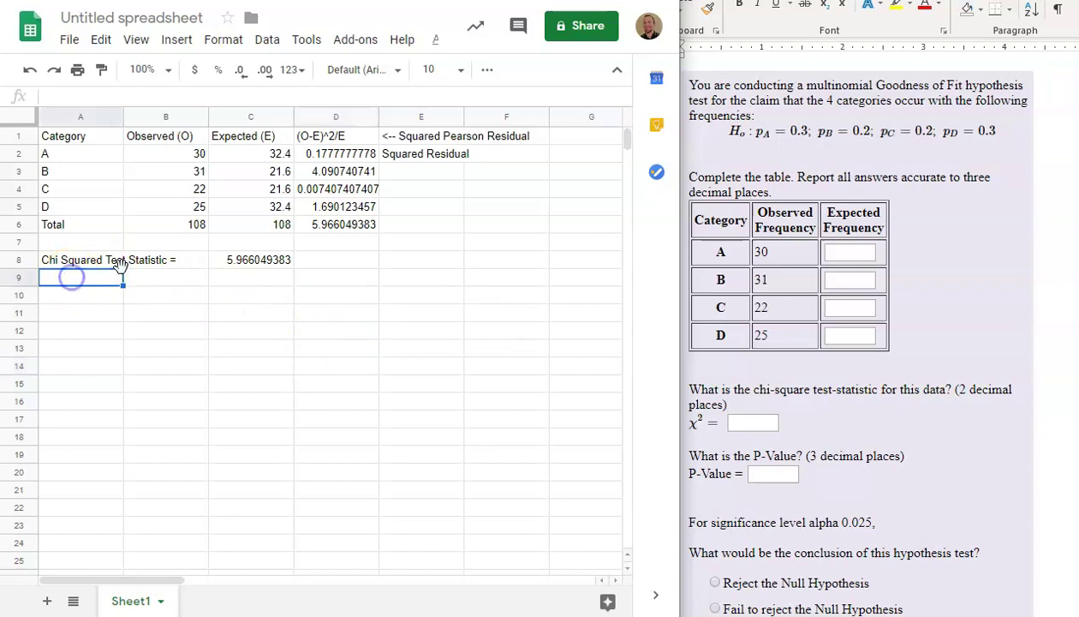
pyautogui.write('P-value')
pyautogui.click(177, 352)
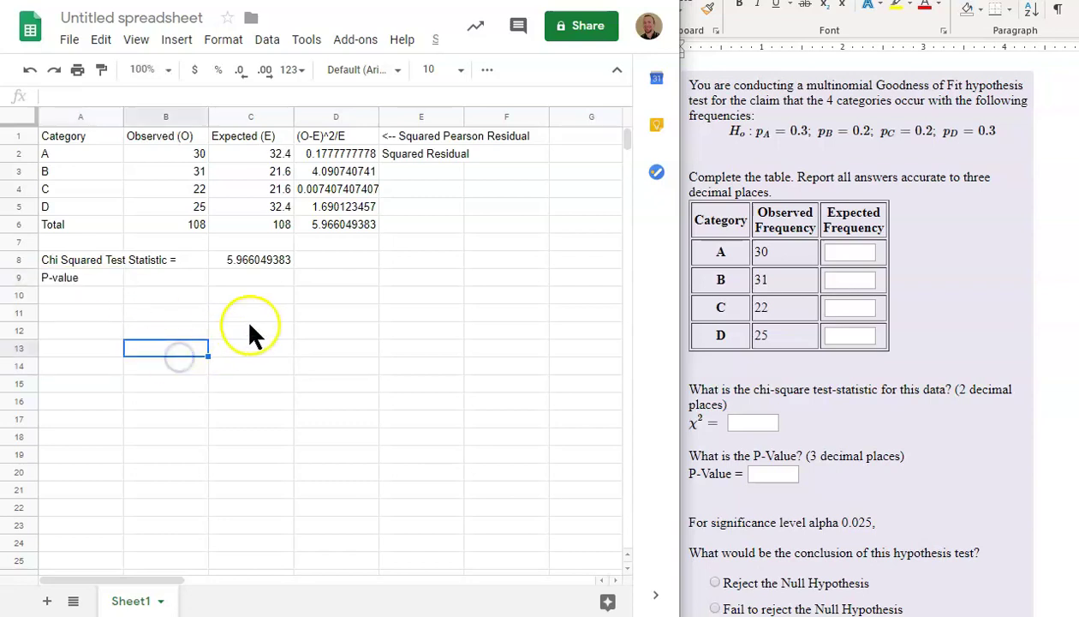
pyautogui.doubleClick(89, 276)
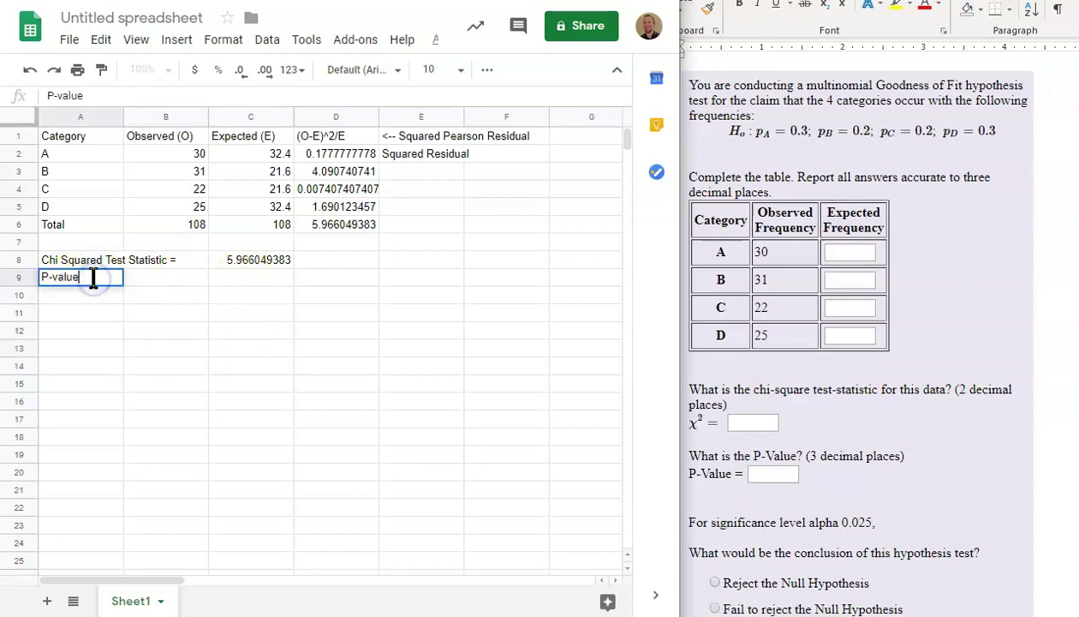
pyautogui.write('=')
pyautogui.click(223, 348)
pyautogui.click(241, 261)
# Step: Enter =CHIDIST(C8,3) in C9, returning the p-value 0.1132737303
pyautogui.click(257, 278)
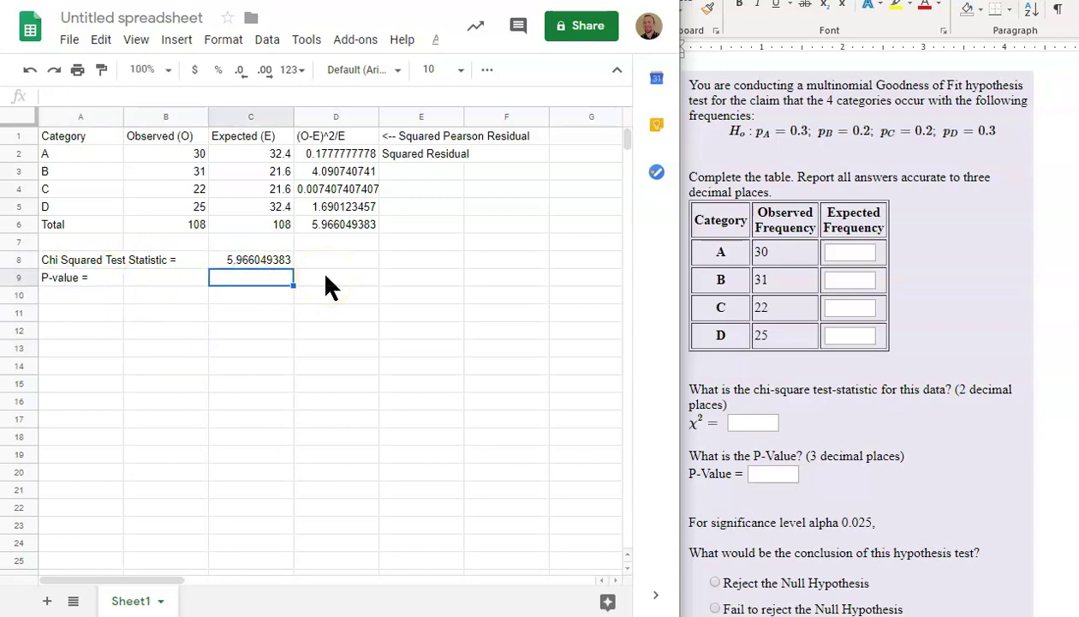
pyautogui.write('=')
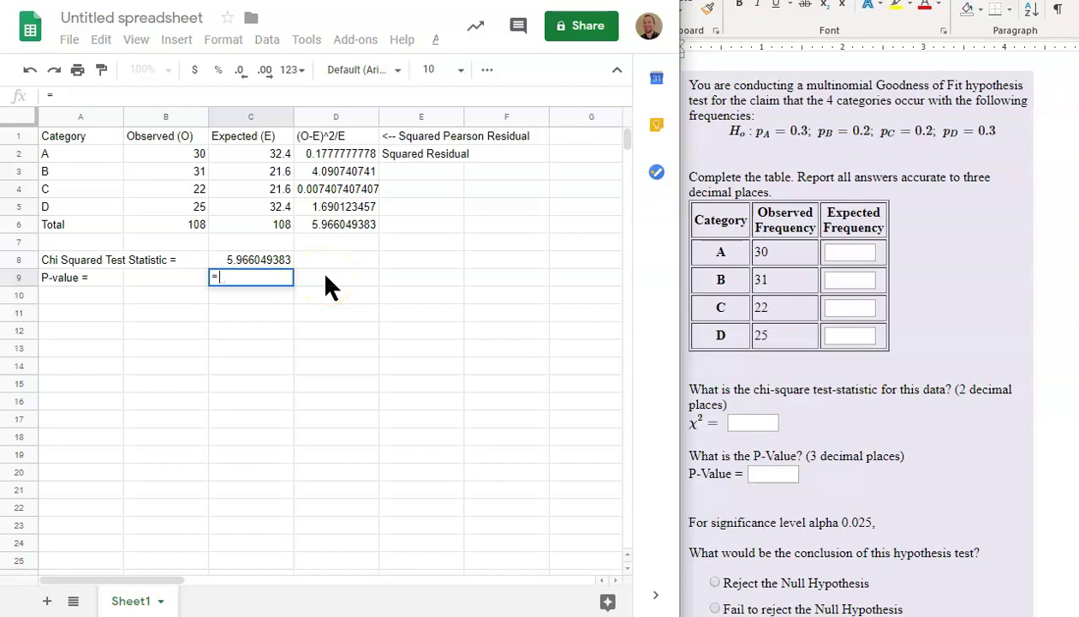
pyautogui.write('CHIDIO')
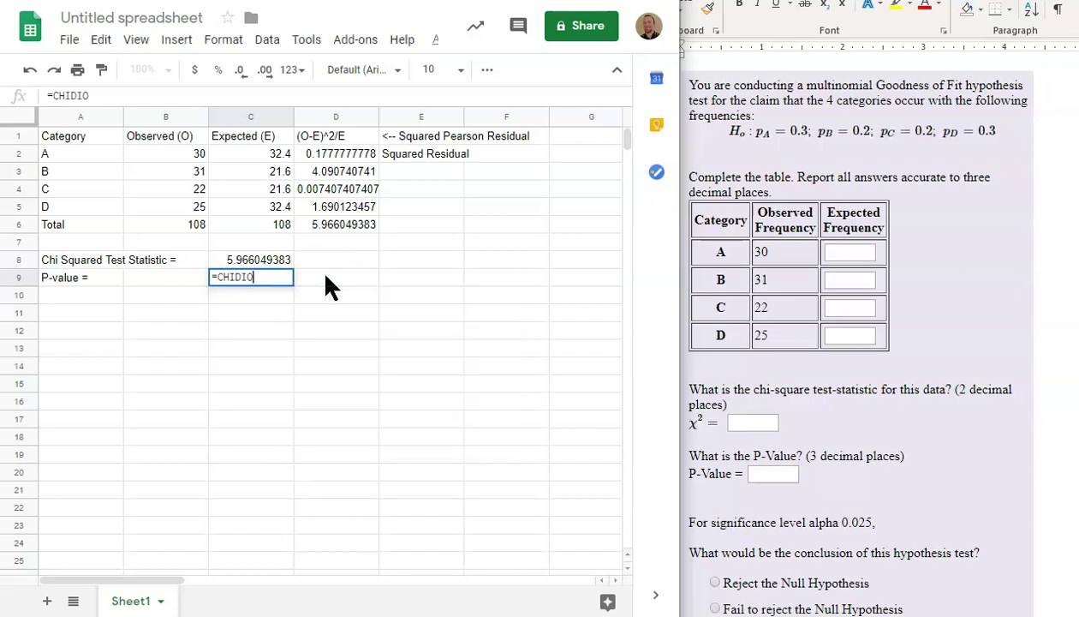
pyautogui.press('BackSpace')
pyautogui.write('ST')
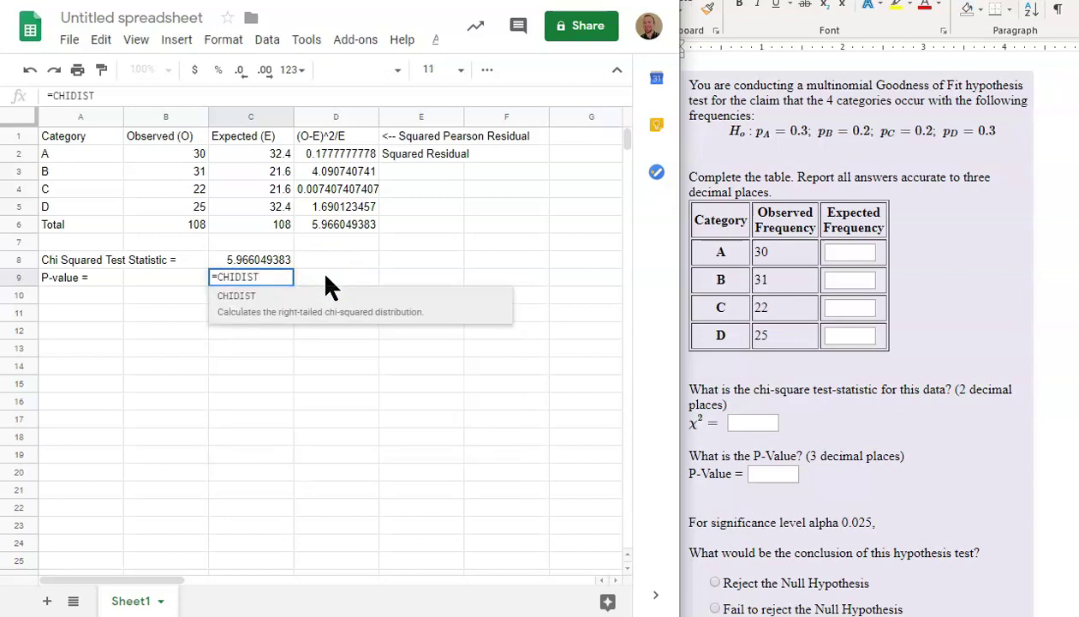
pyautogui.write('(')
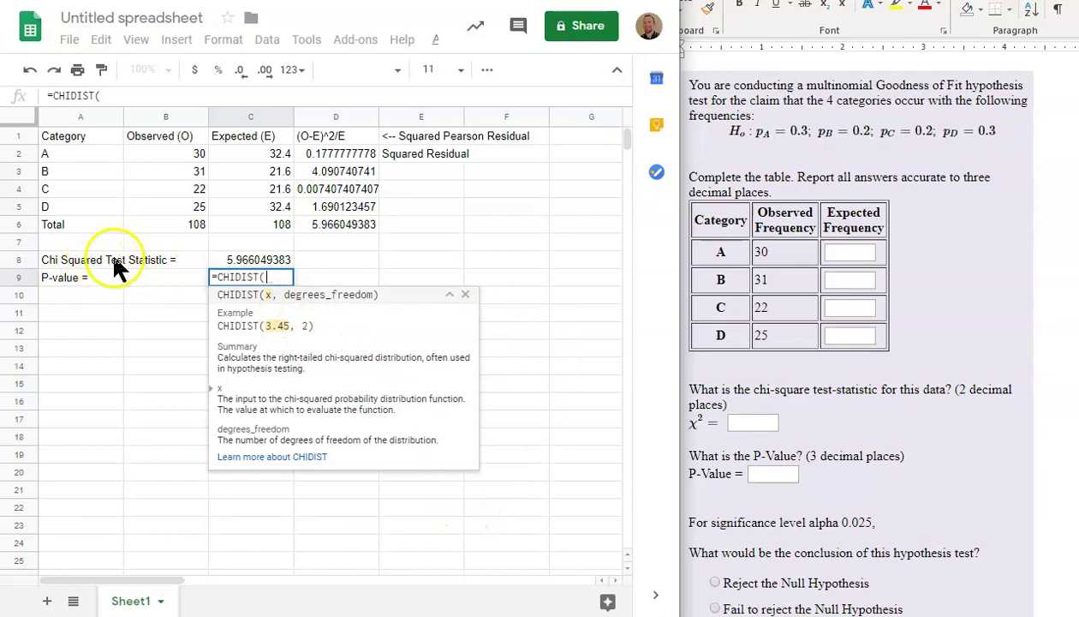
pyautogui.click(263, 269)
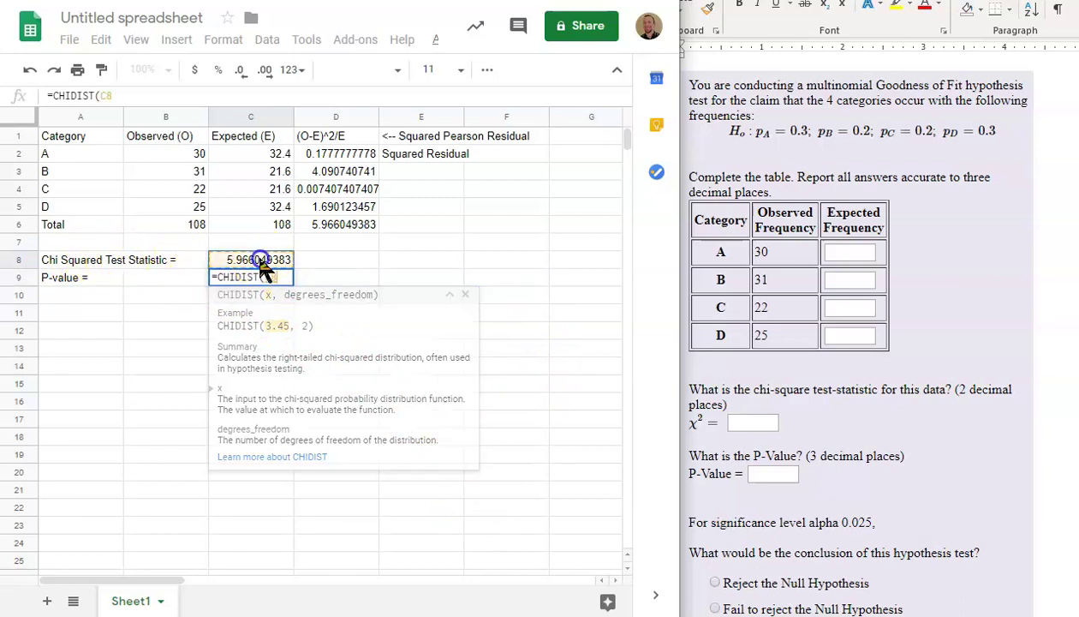
pyautogui.write(',')
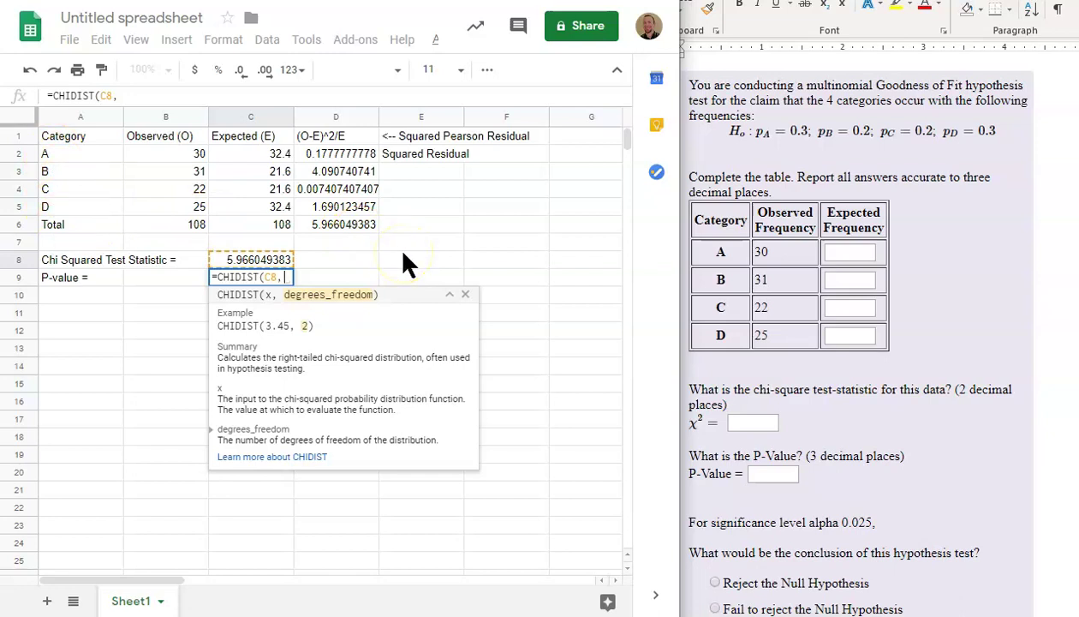
pyautogui.write('3)')
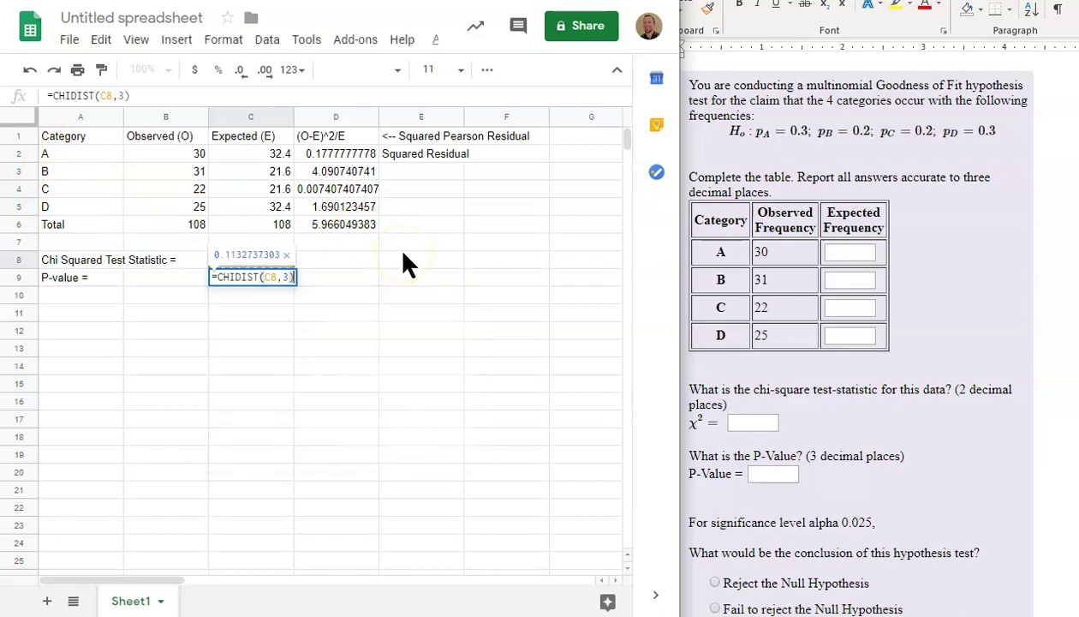
pyautogui.press('Return')
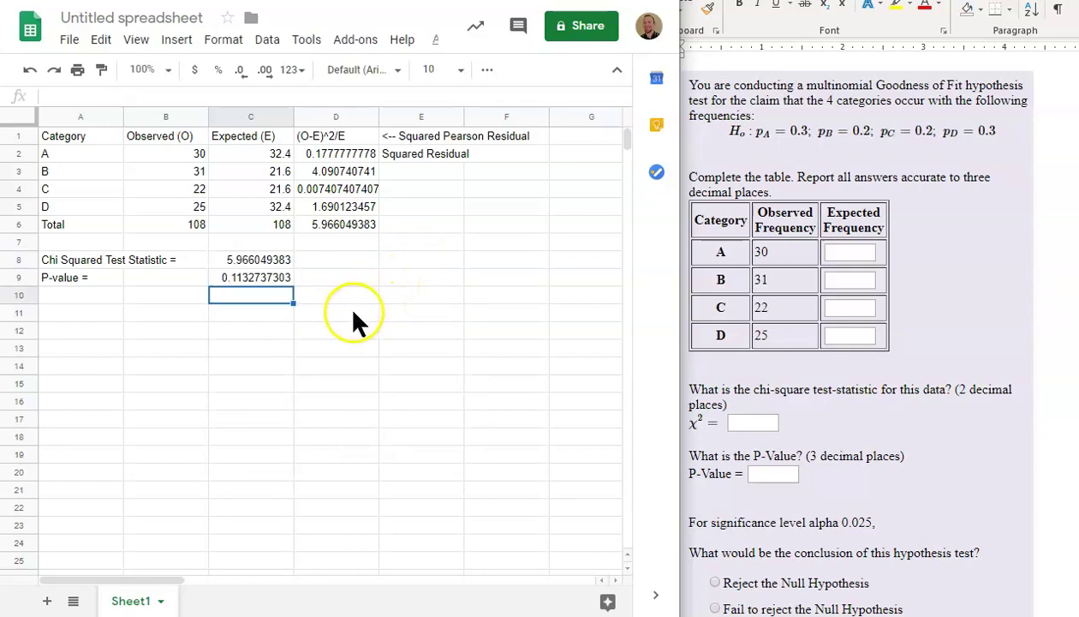
# Step: Label A10 'Degrees of Freedom (df) =' and enter 3 in C10
pyautogui.click(263, 278)
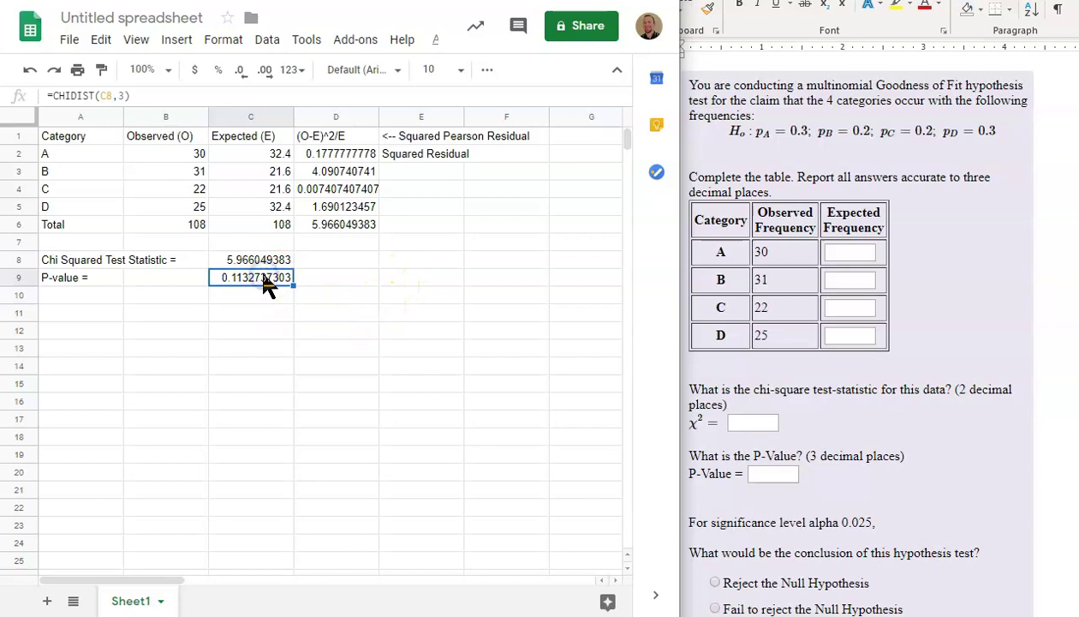
pyautogui.click(77, 295)
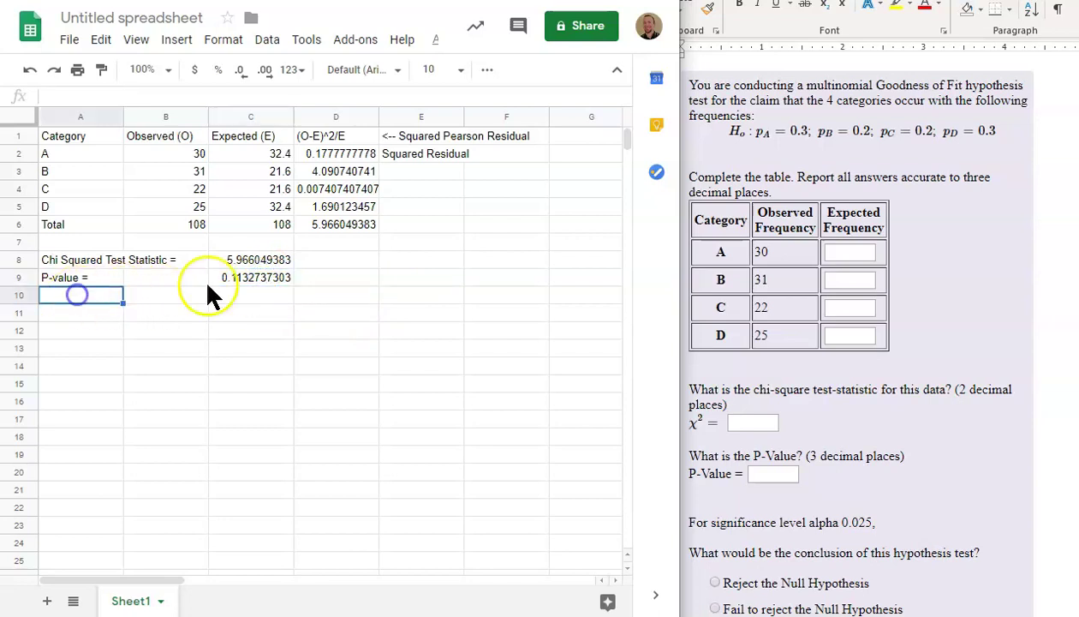
pyautogui.write('Deg')
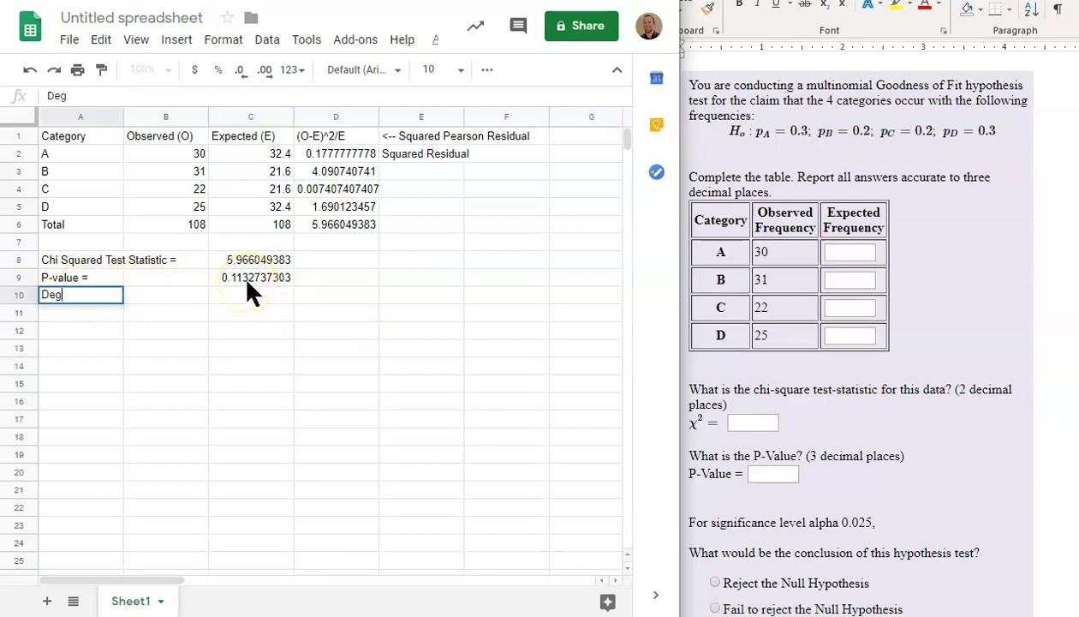
pyautogui.write('rees of Freedom')
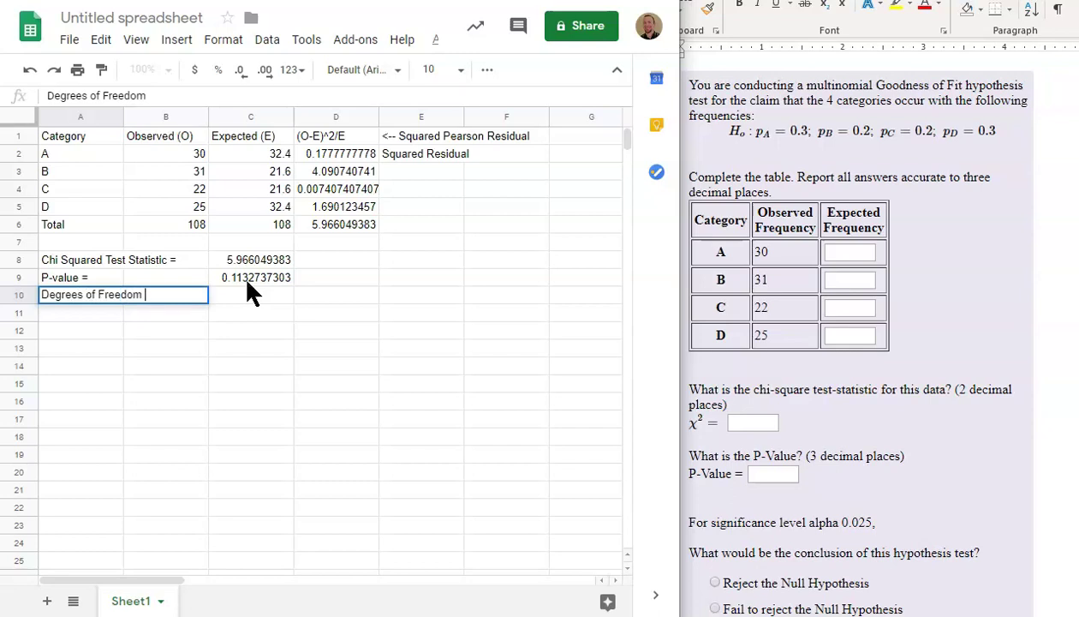
pyautogui.write(' (df) =')
pyautogui.click(257, 346)
pyautogui.click(259, 279)
pyautogui.click(263, 295)
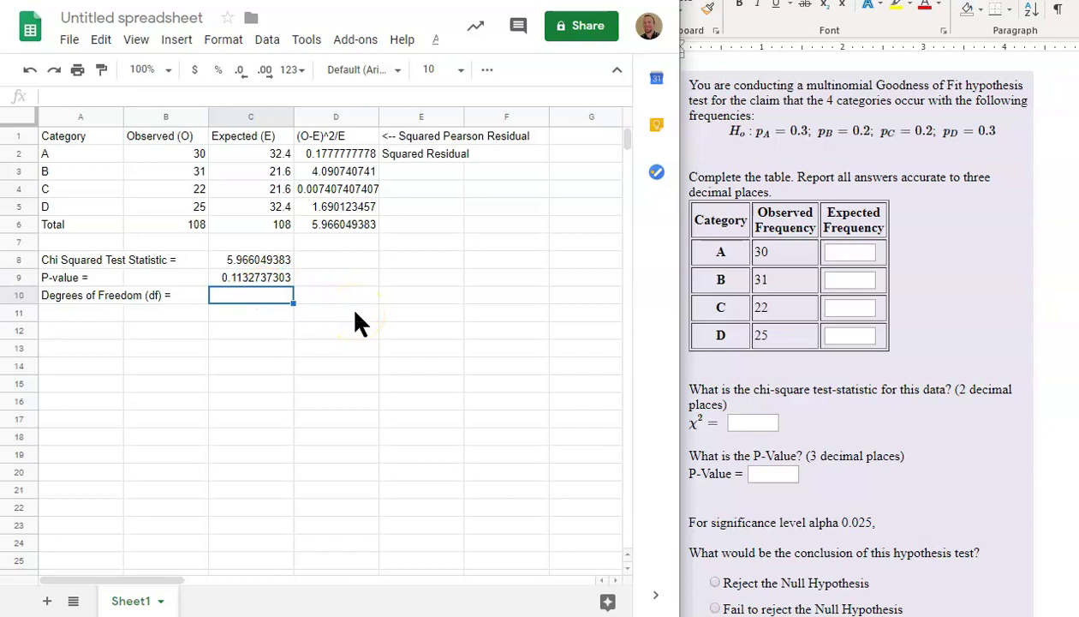
pyautogui.write('3')
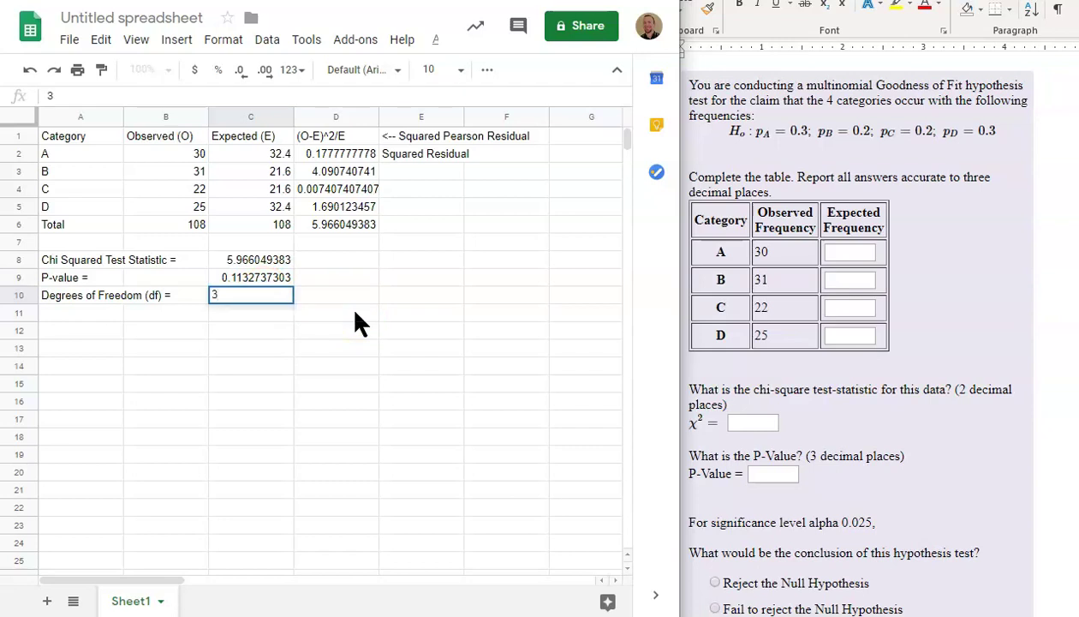
pyautogui.click(364, 311)
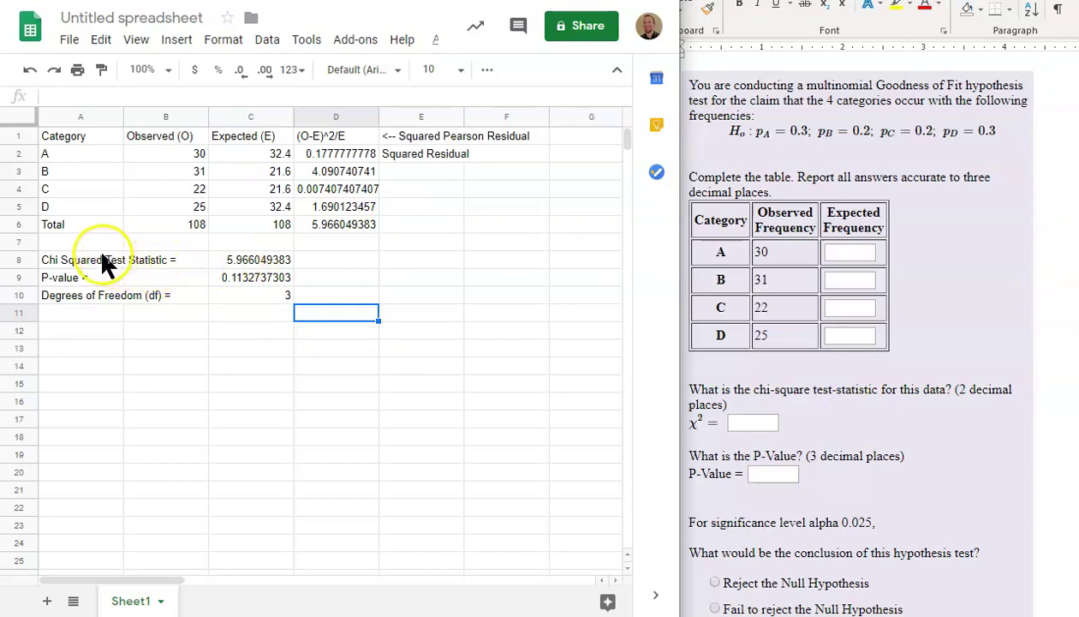
# Step: Switch to the Word goodness-of-fit worksheet to view its empty χ² answer boxes
pyautogui.click(733, 421)
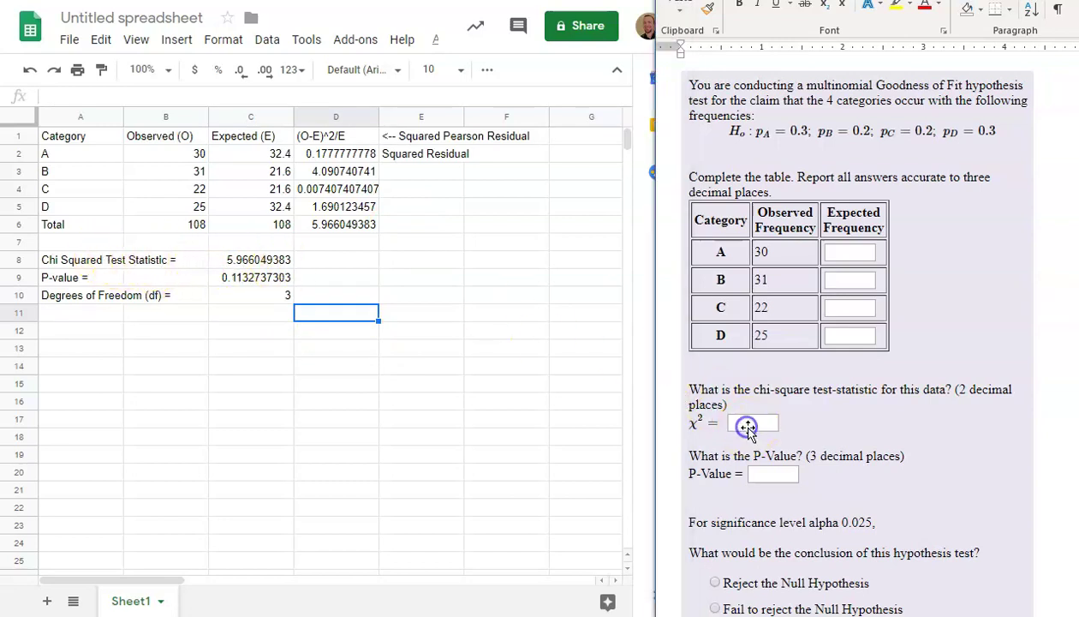